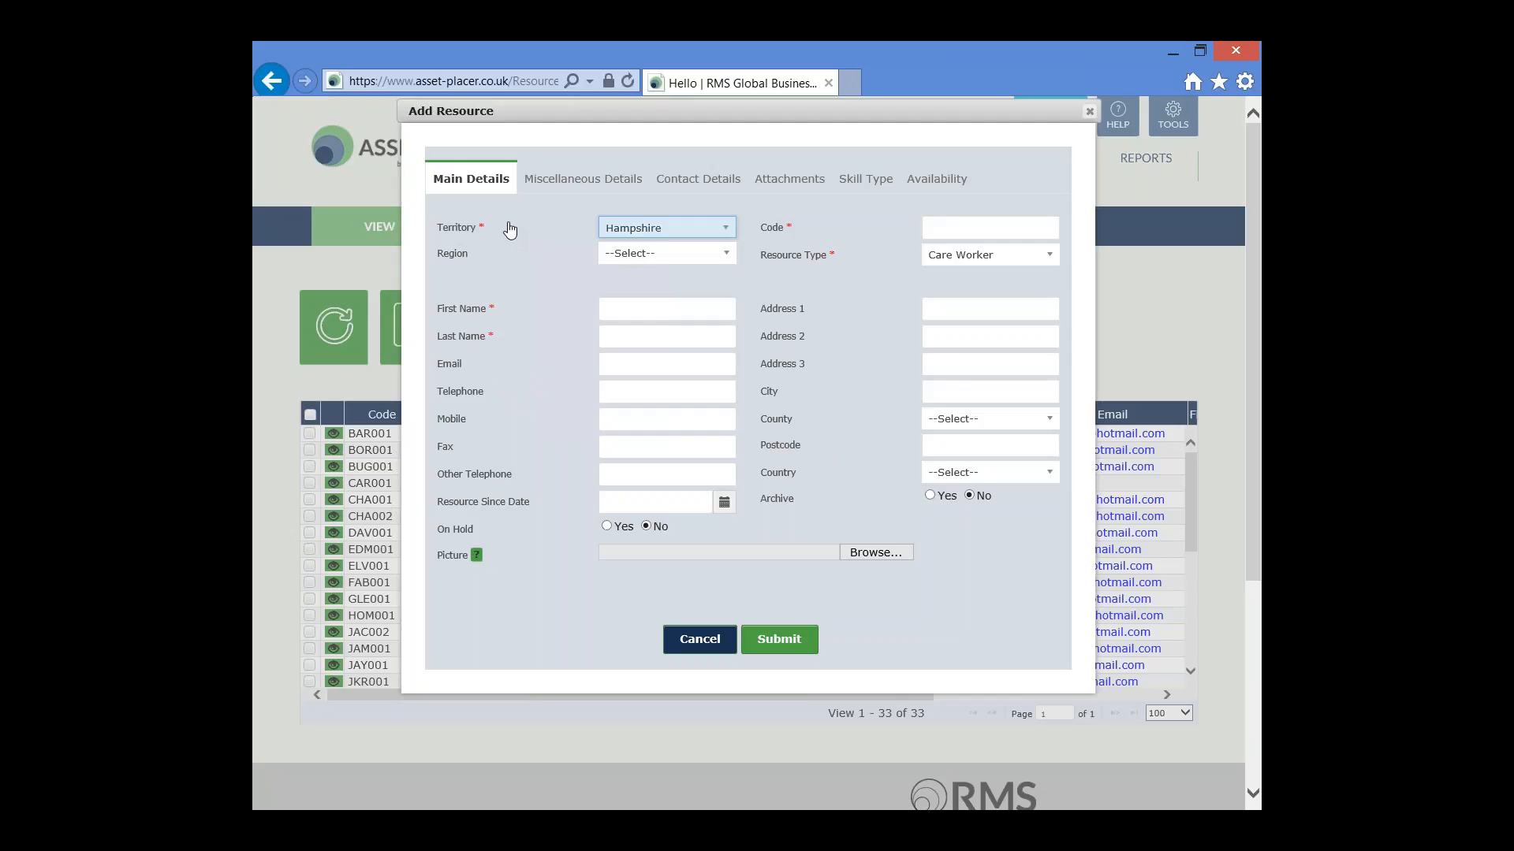
left_click_drag(507, 229, 438, 229)
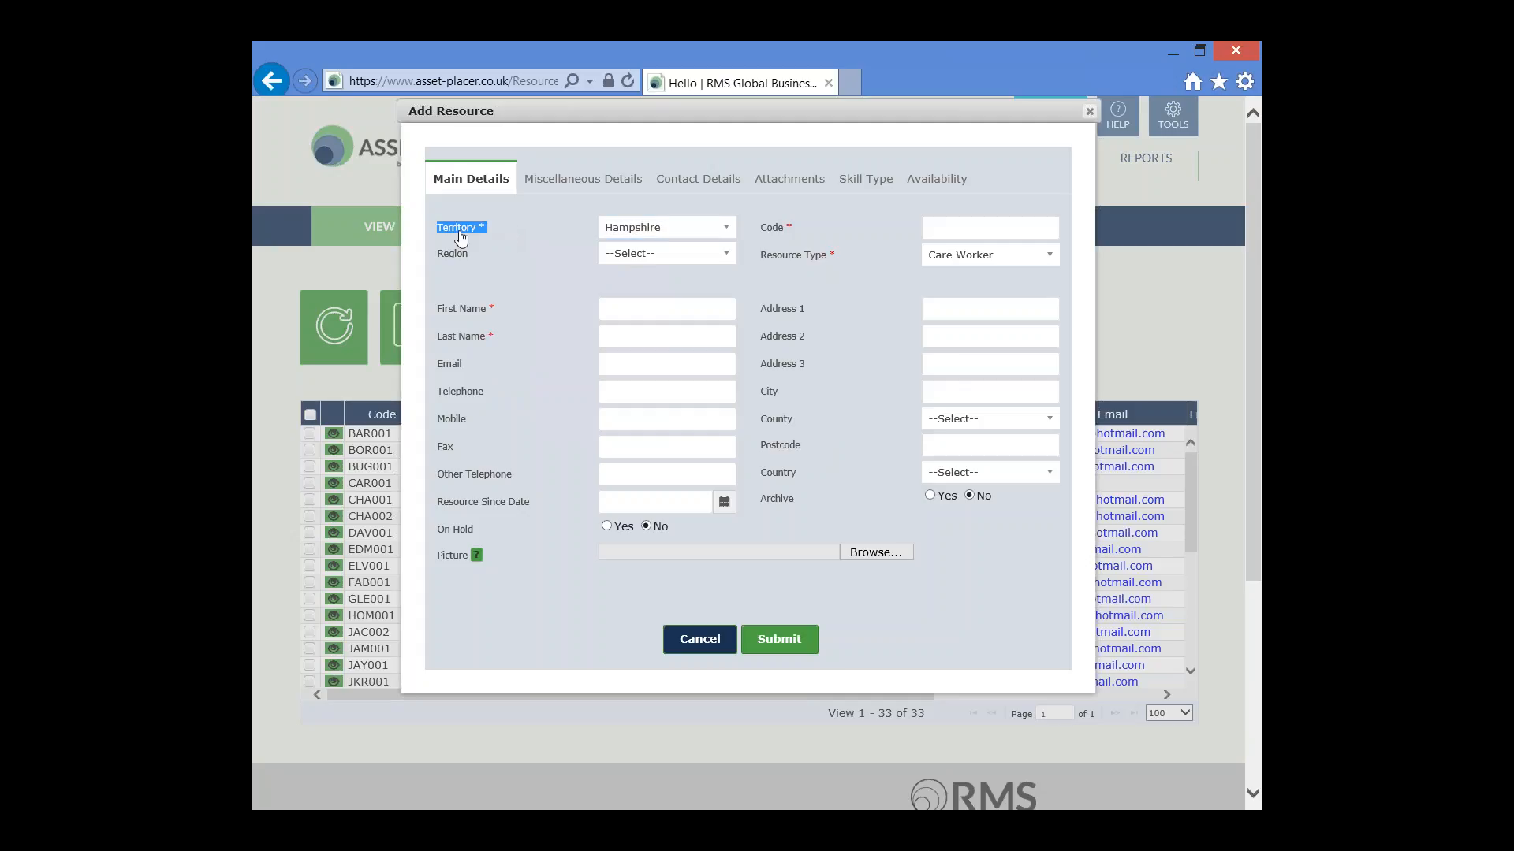
triple_click(763, 230)
left_click(826, 256)
triple_click(826, 258)
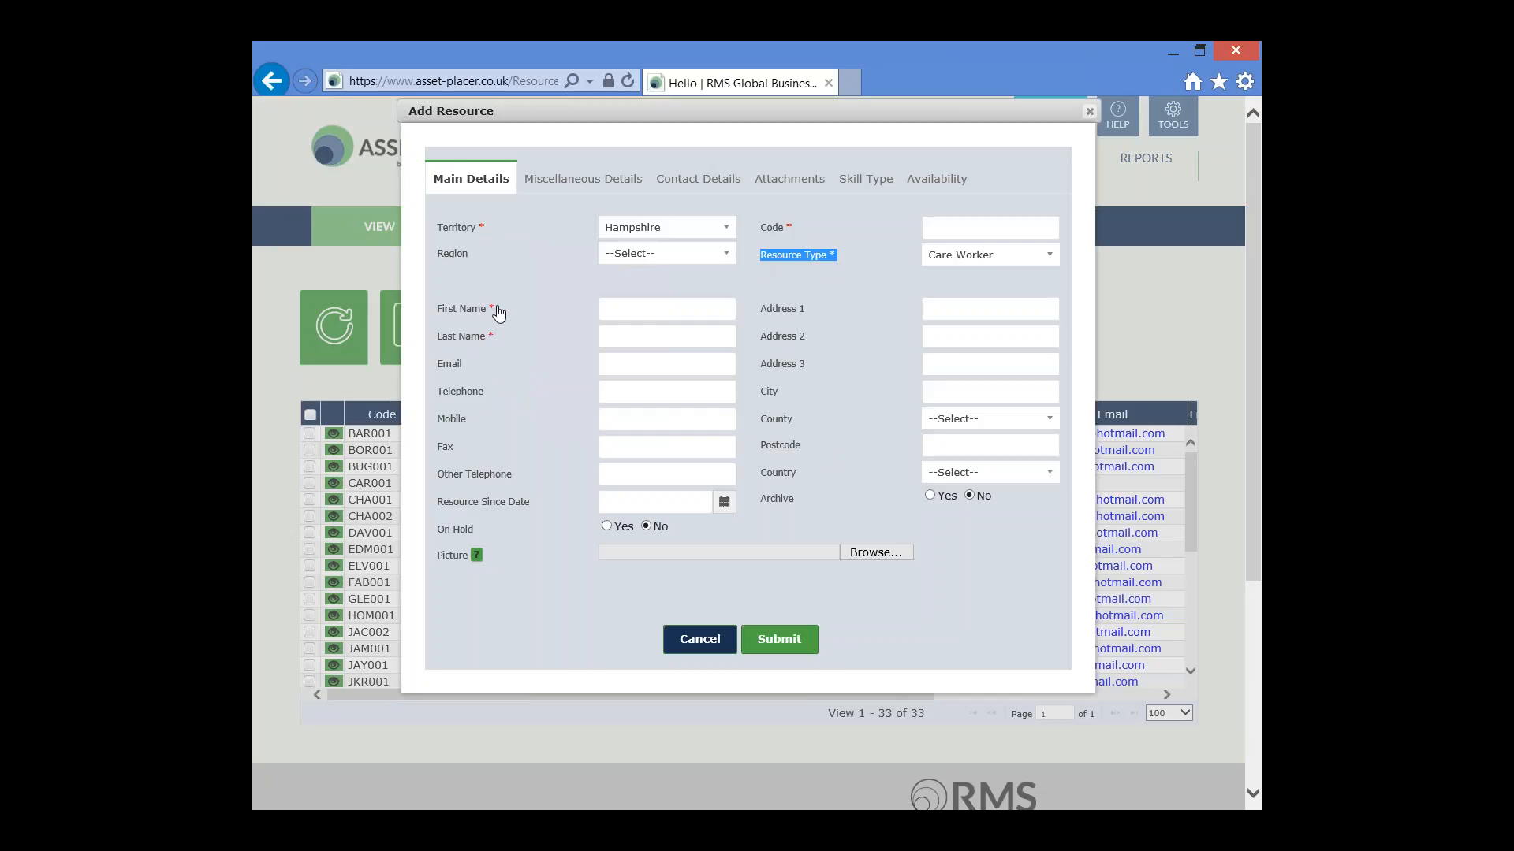
left_click_drag(494, 309, 447, 345)
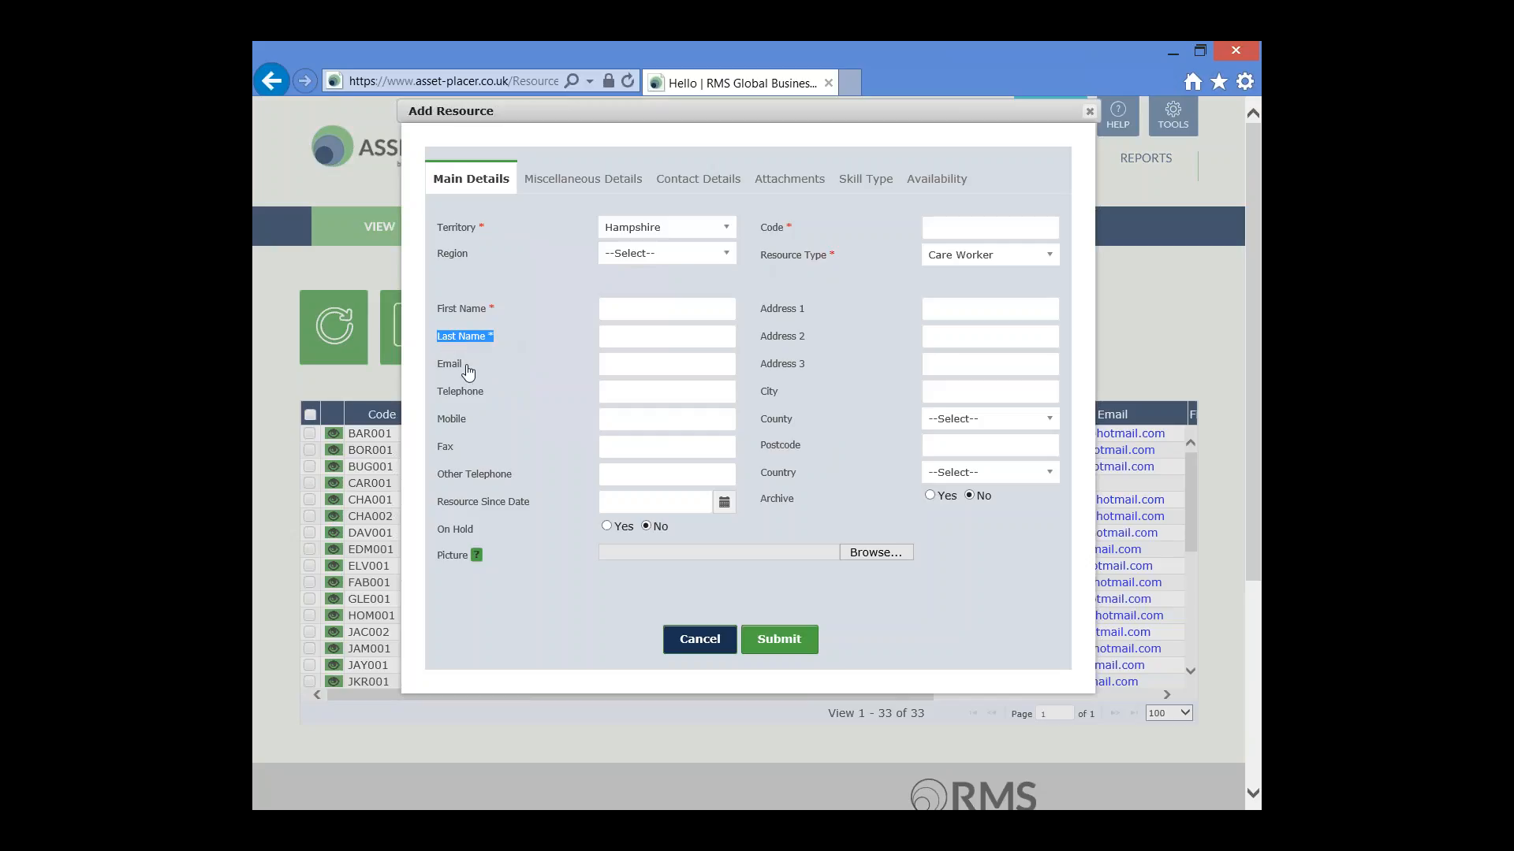
left_click_drag(488, 370, 435, 392)
left_click_drag(810, 310, 761, 312)
Step: Set the new resource's Region to Portsmouth + Surrounds
left_click(726, 253)
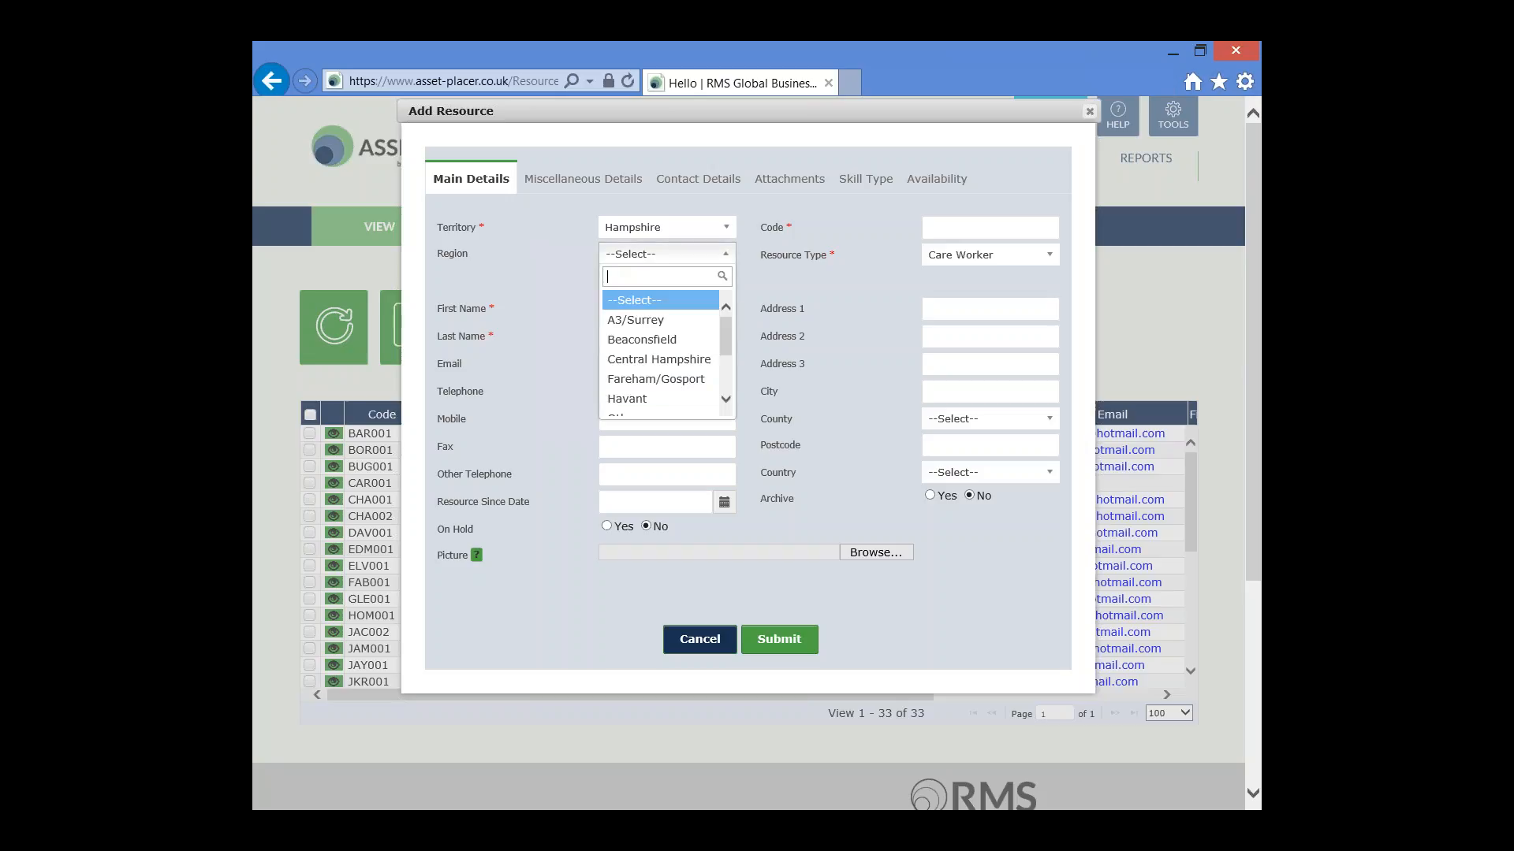
scroll(729, 308, "down", 3)
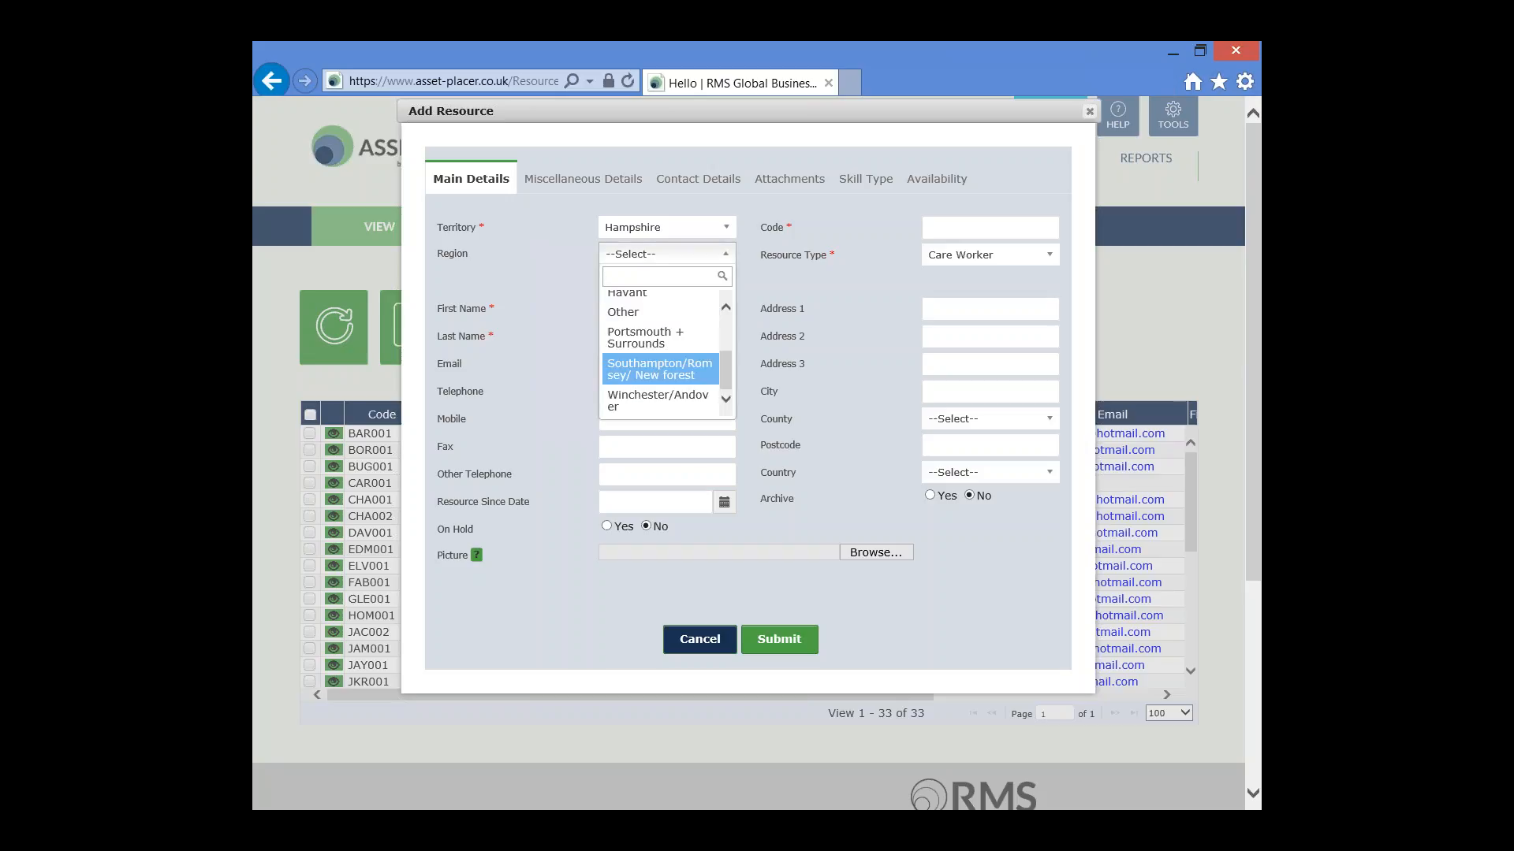
left_click(653, 338)
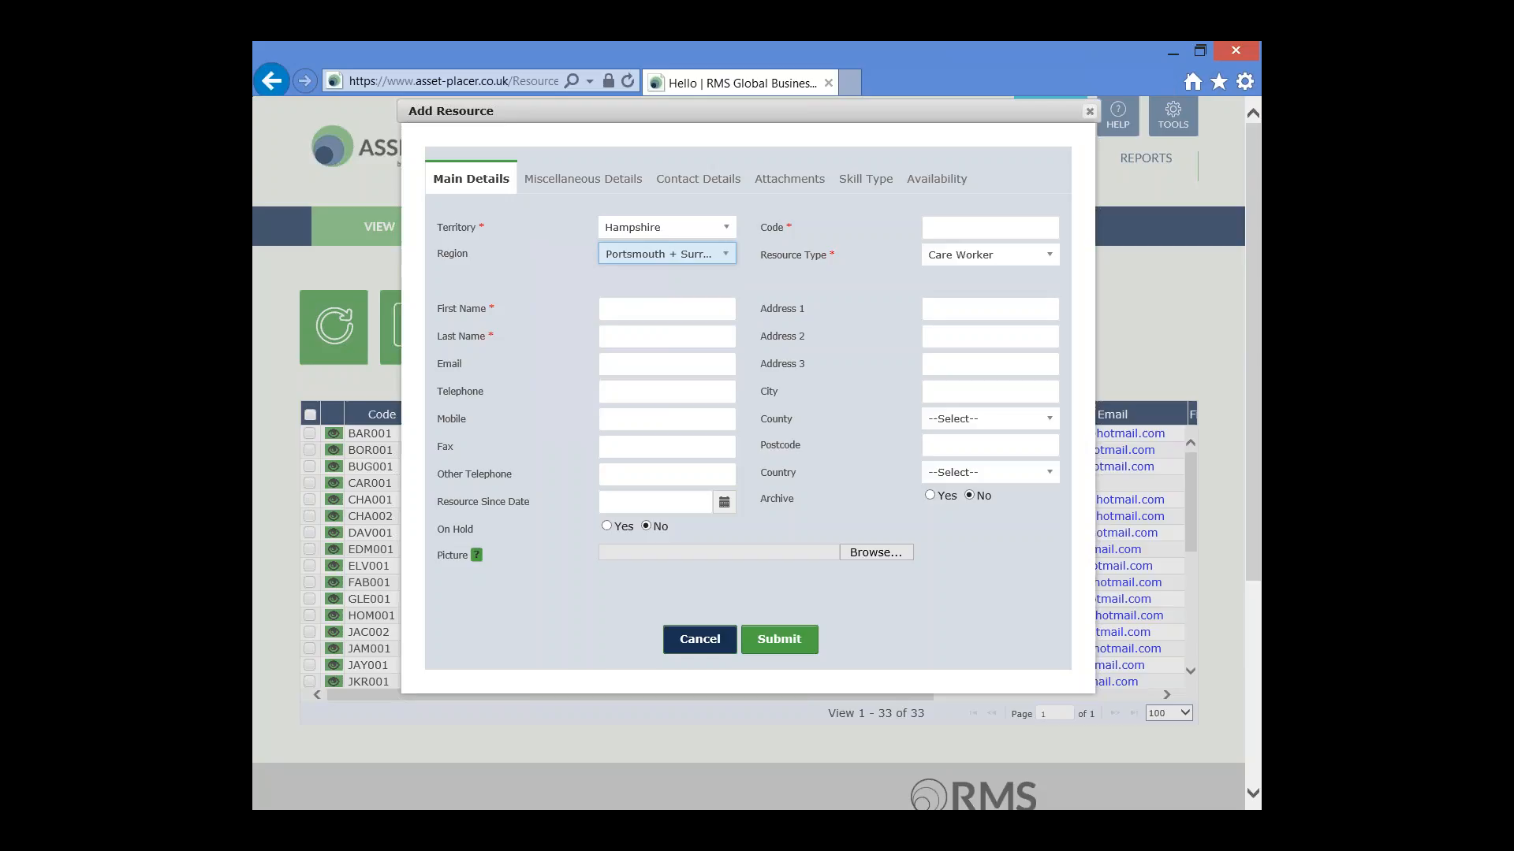
Step: Enter the worker's resource code in Code and set Resource Type to Care Worker
left_click(966, 228)
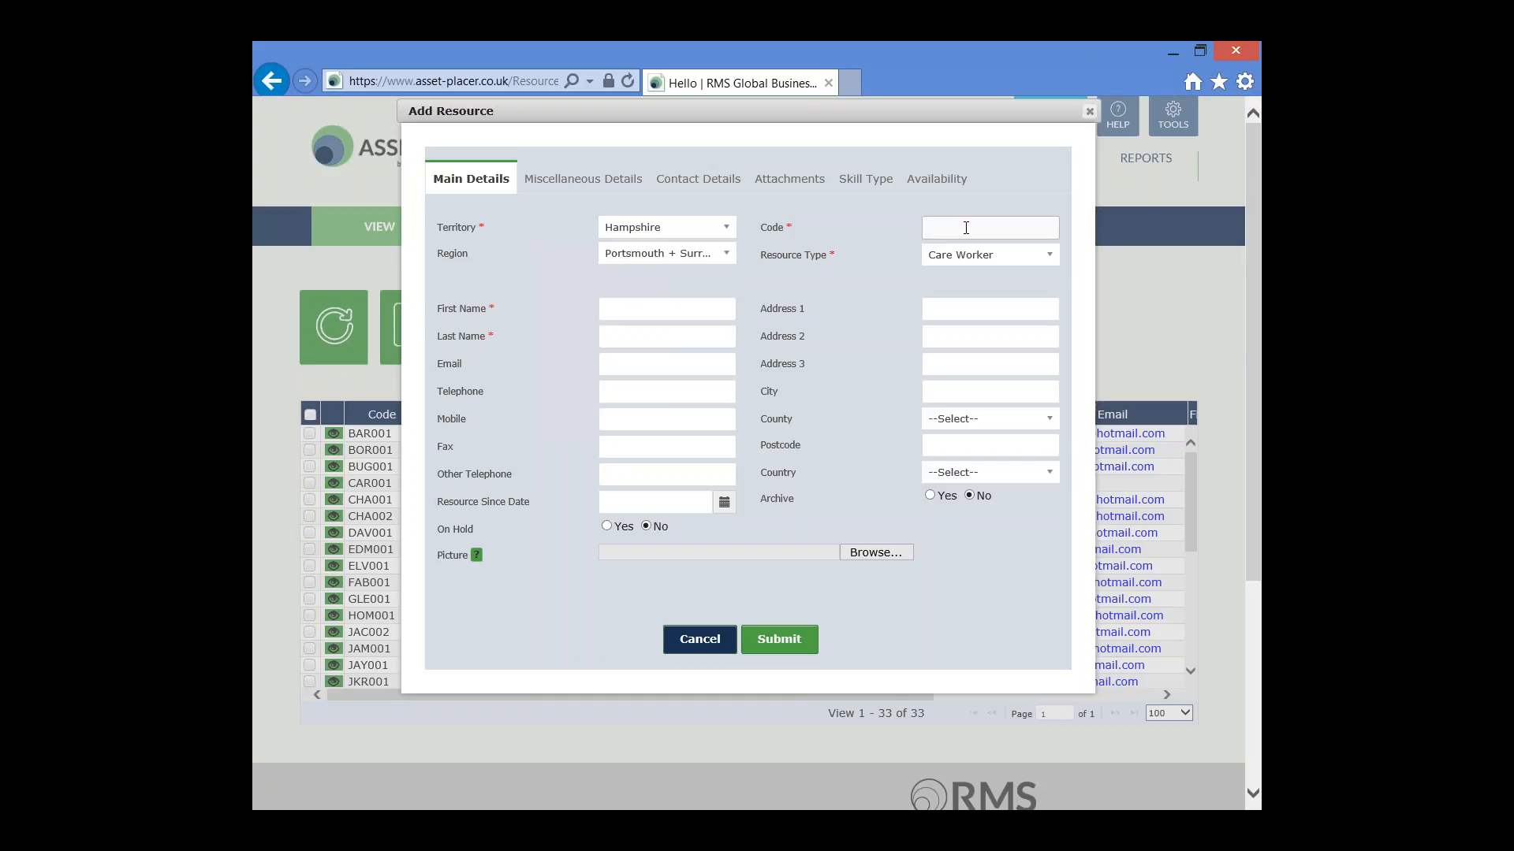
type("JOE001")
left_click_drag(976, 228, 859, 276)
left_click(1052, 255)
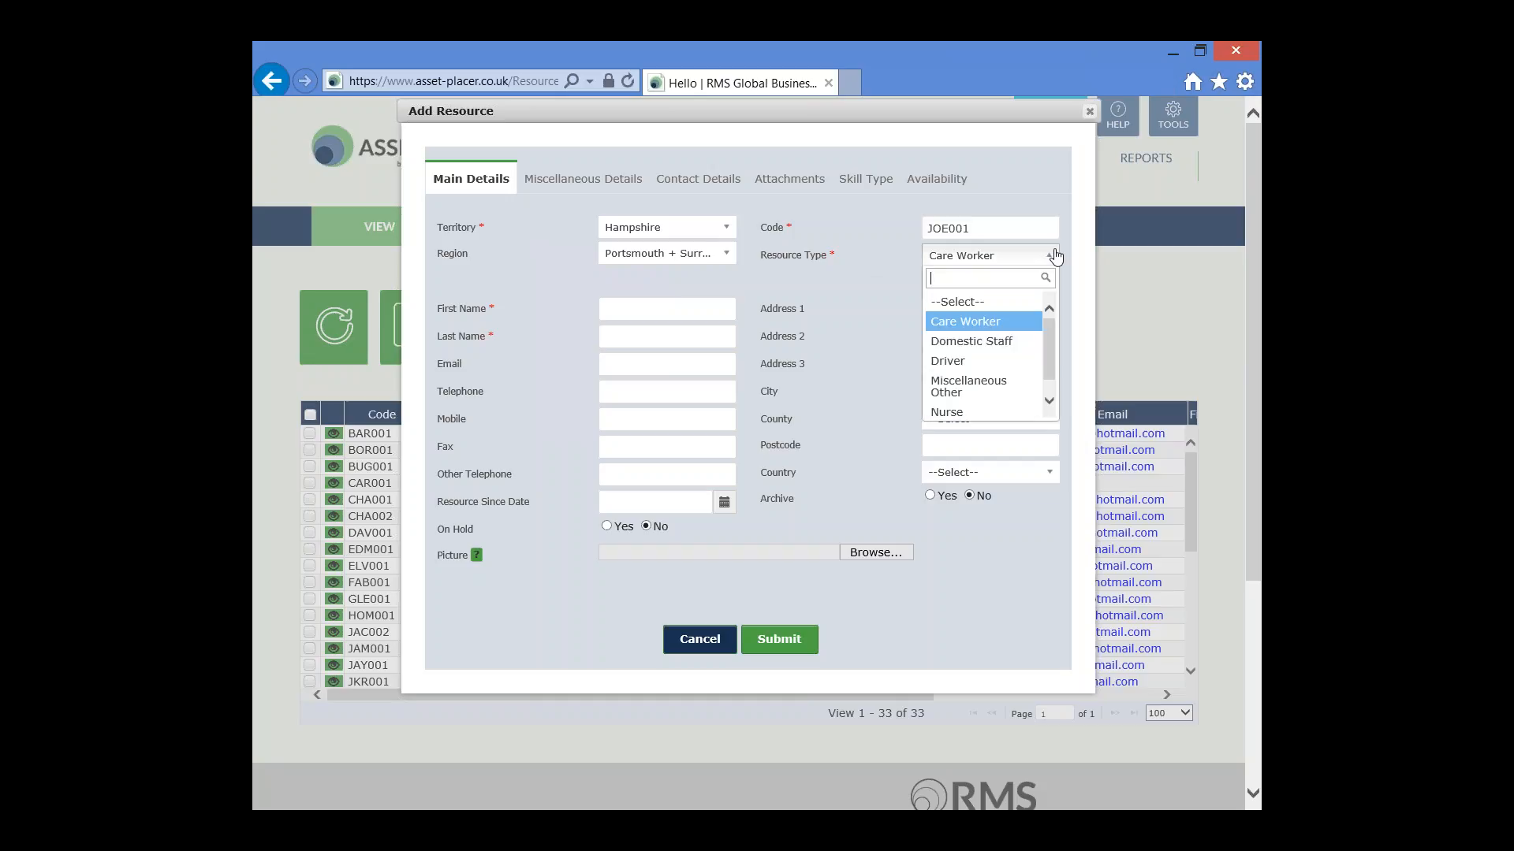
left_click(1018, 321)
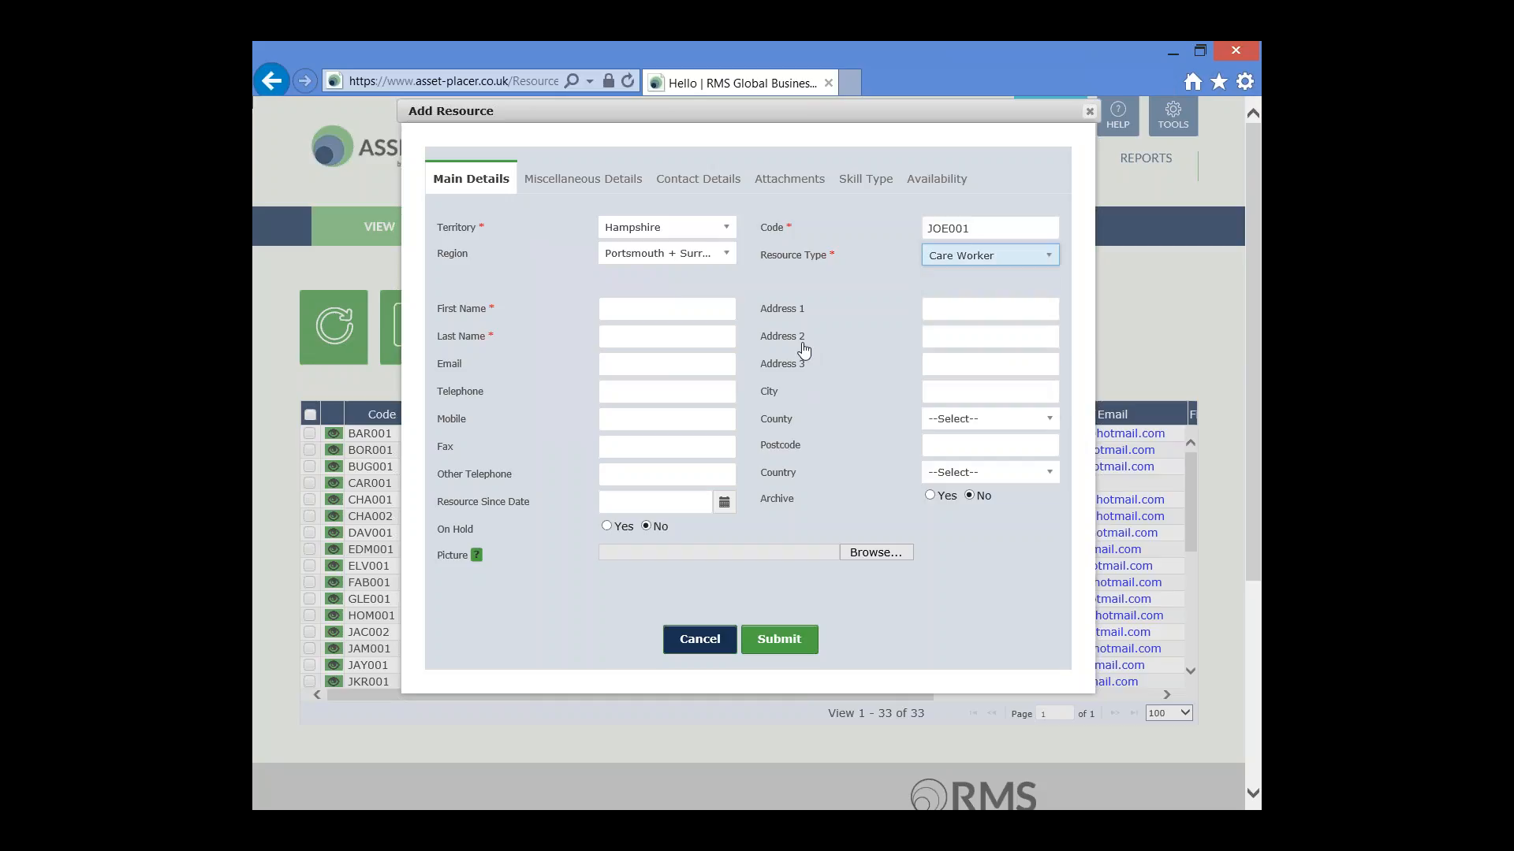
Step: Enter the worker's first name and last name
left_click(676, 311)
type("Joe")
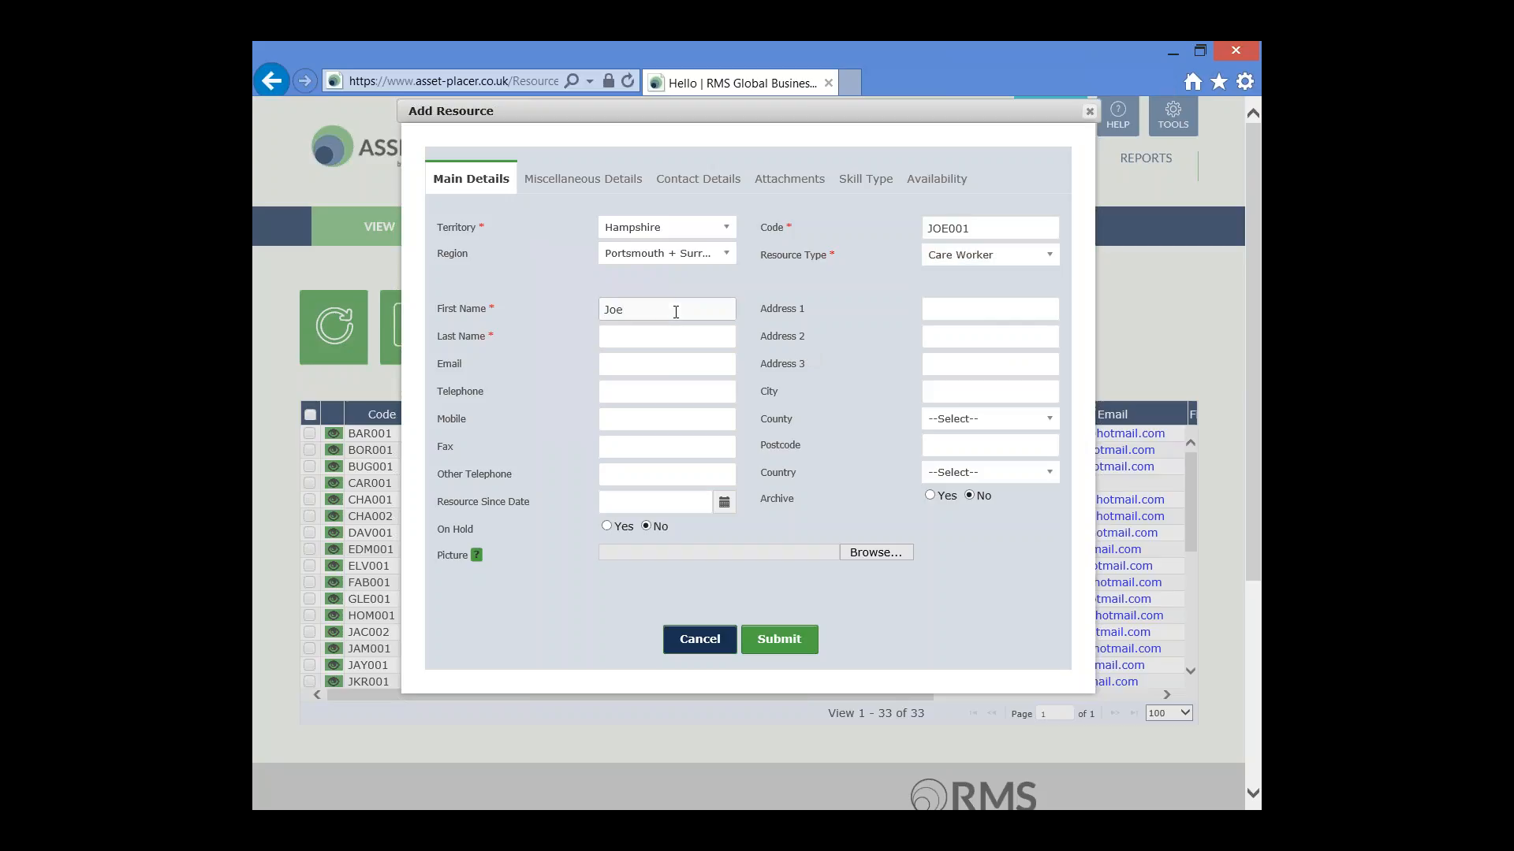
key("Tab")
type("Bloggs")
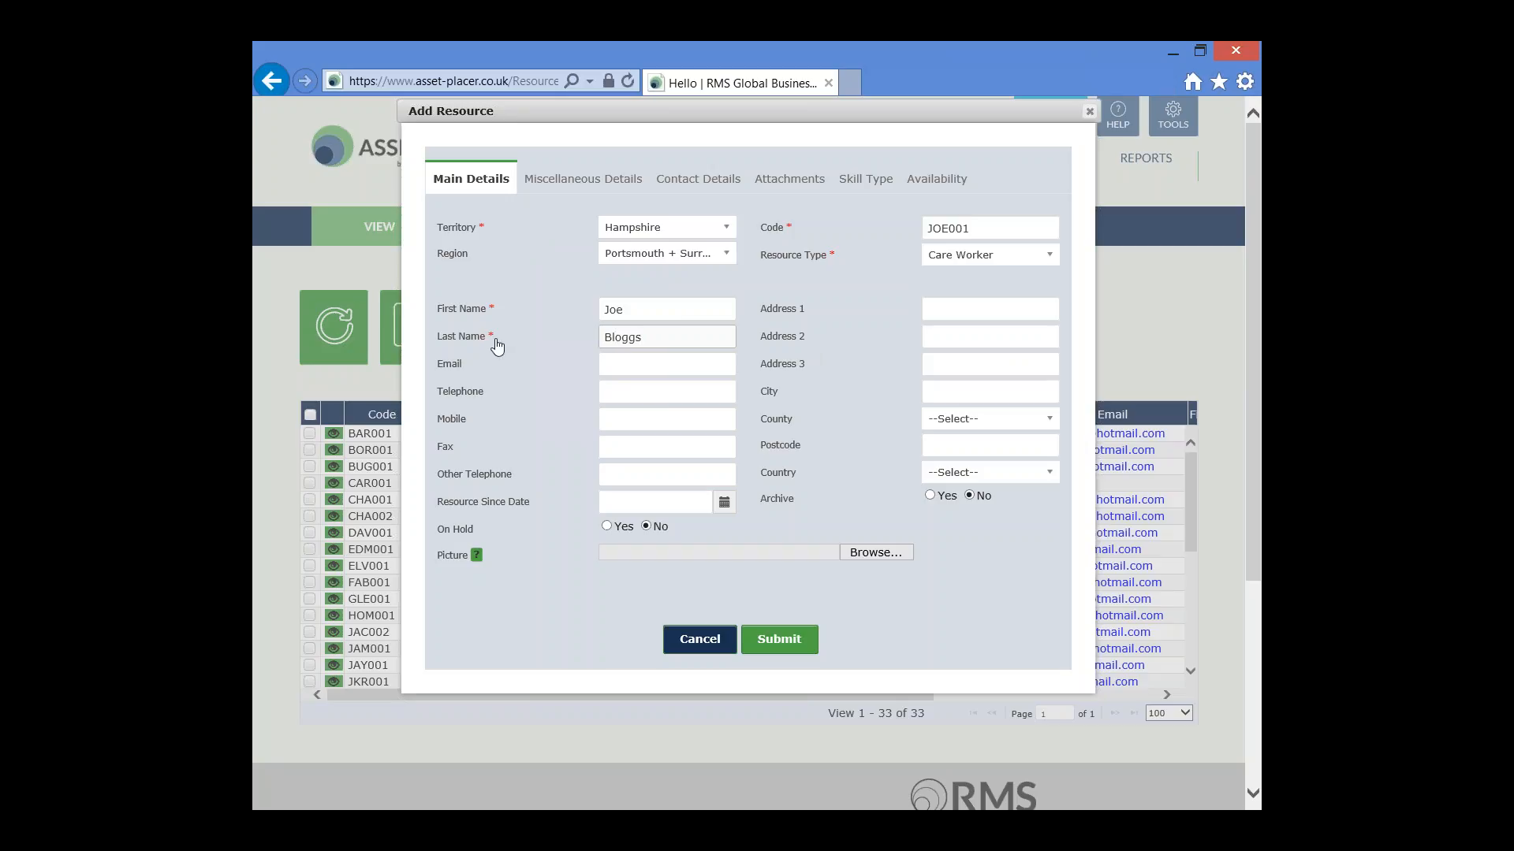
Step: Check the required Last Name and Resource Type fields, then submit the new resource
left_click_drag(498, 347, 445, 320)
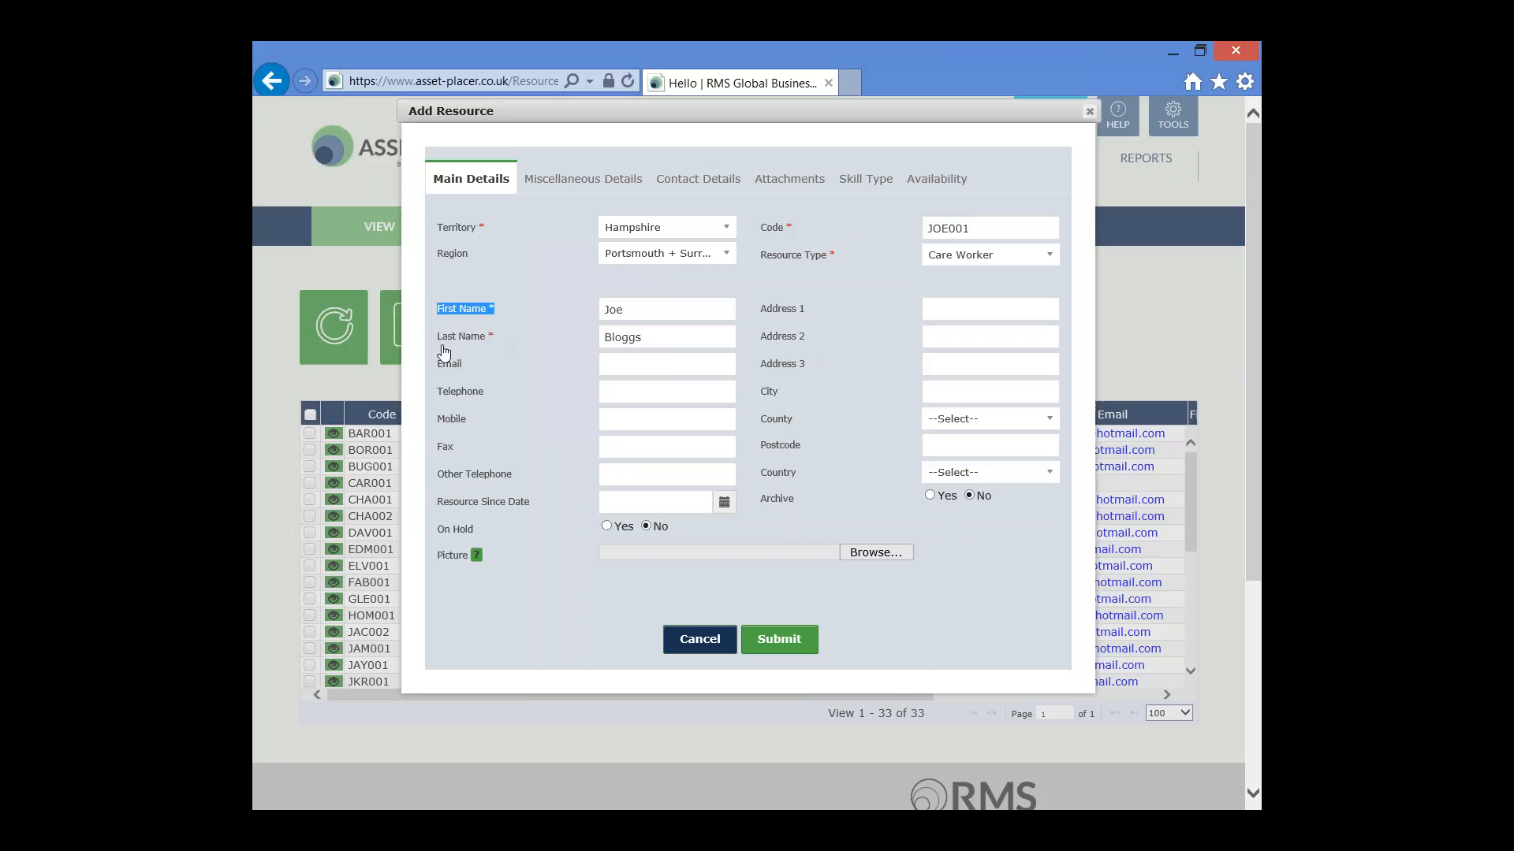
left_click_drag(836, 260, 759, 229)
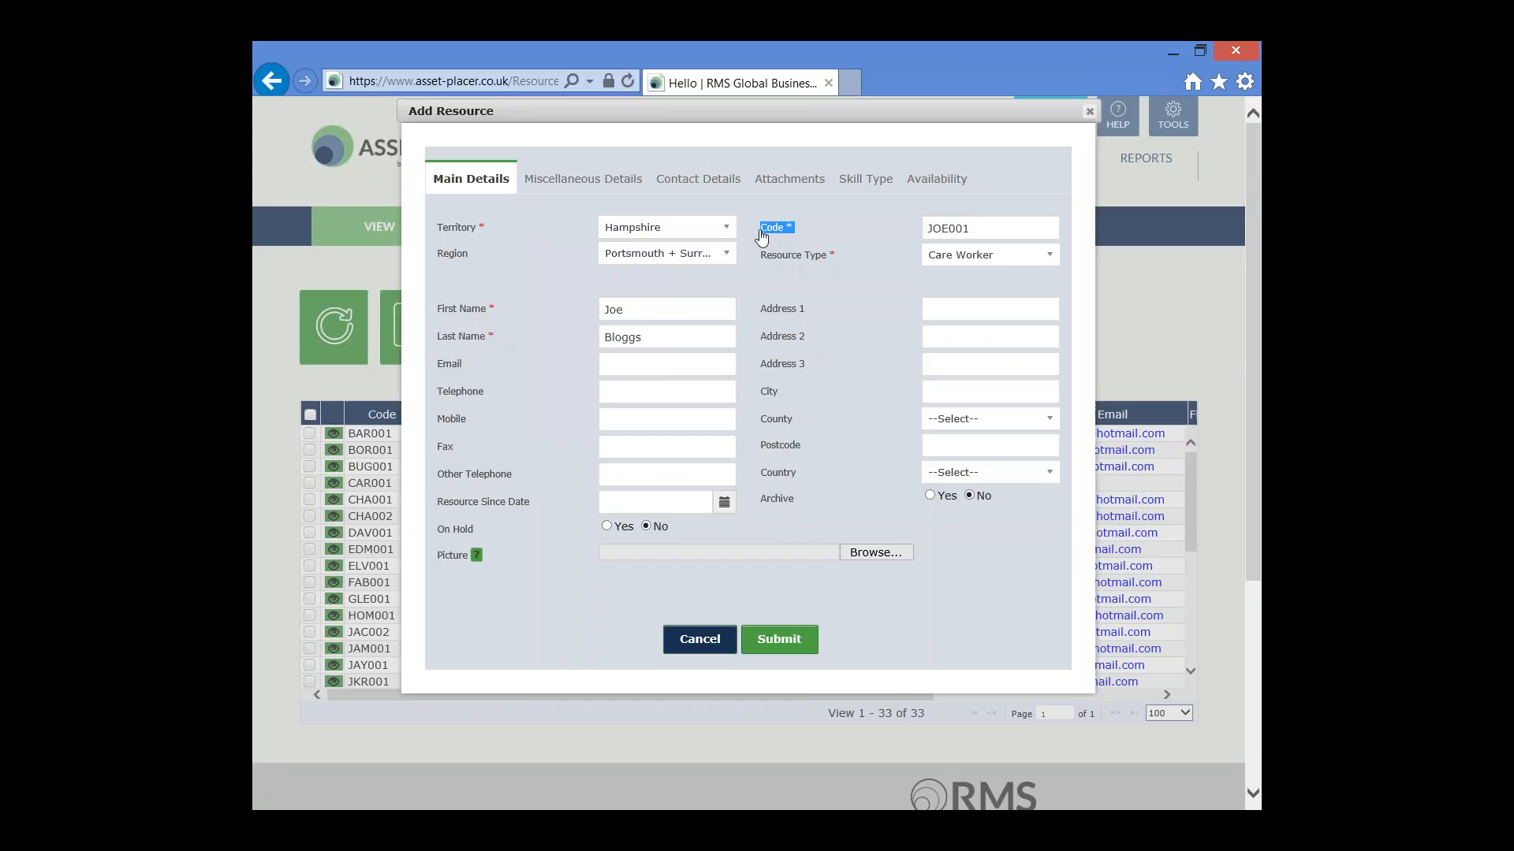
left_click(878, 635)
left_click(788, 641)
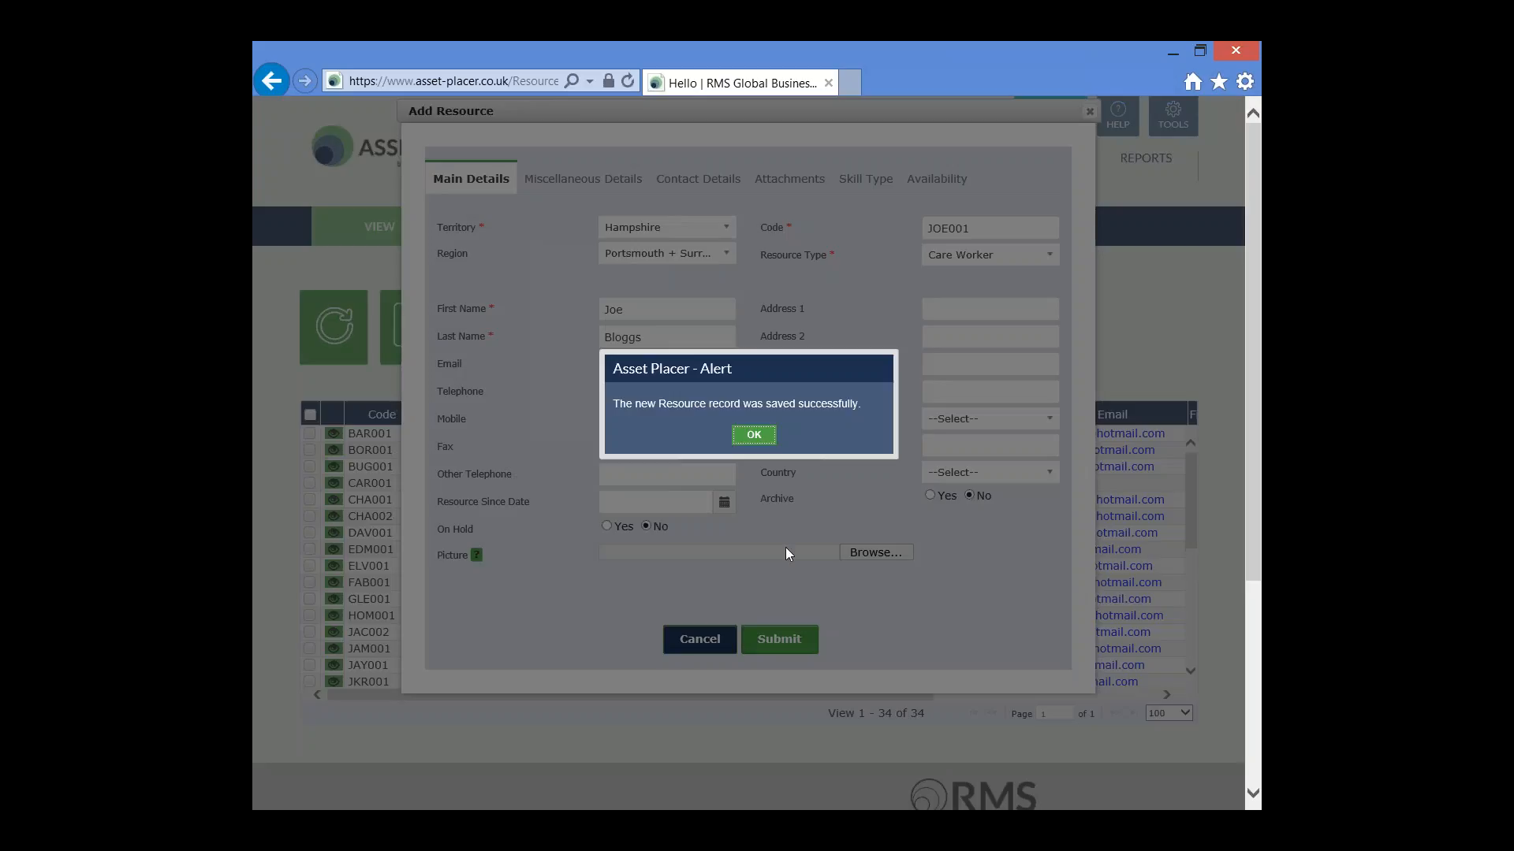
Step: Acknowledge the saved-successfully message to return to the 34-record resource list
left_click_drag(868, 404, 652, 405)
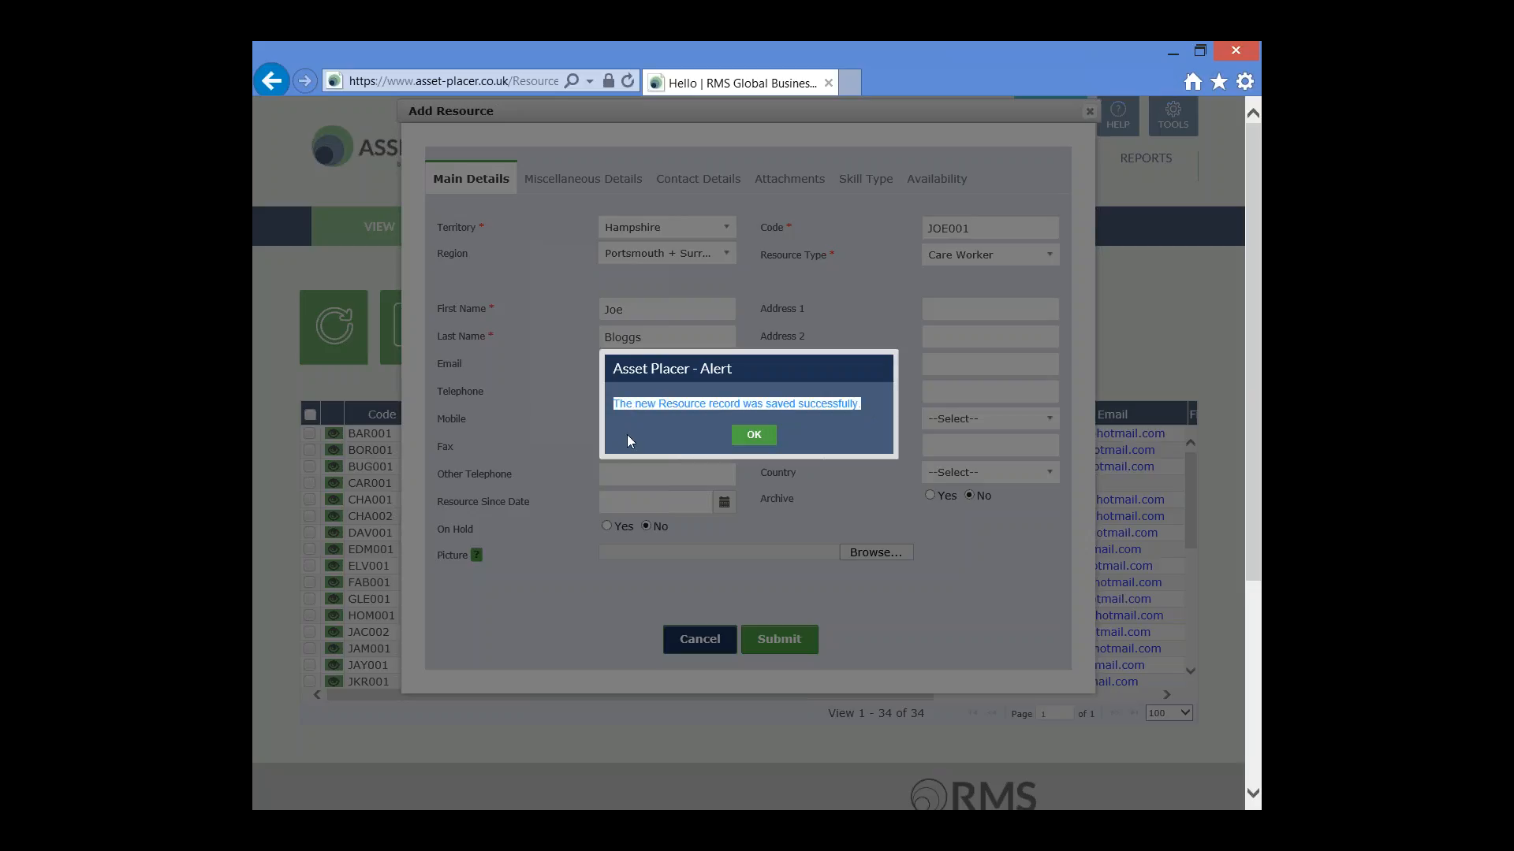
left_click(755, 438)
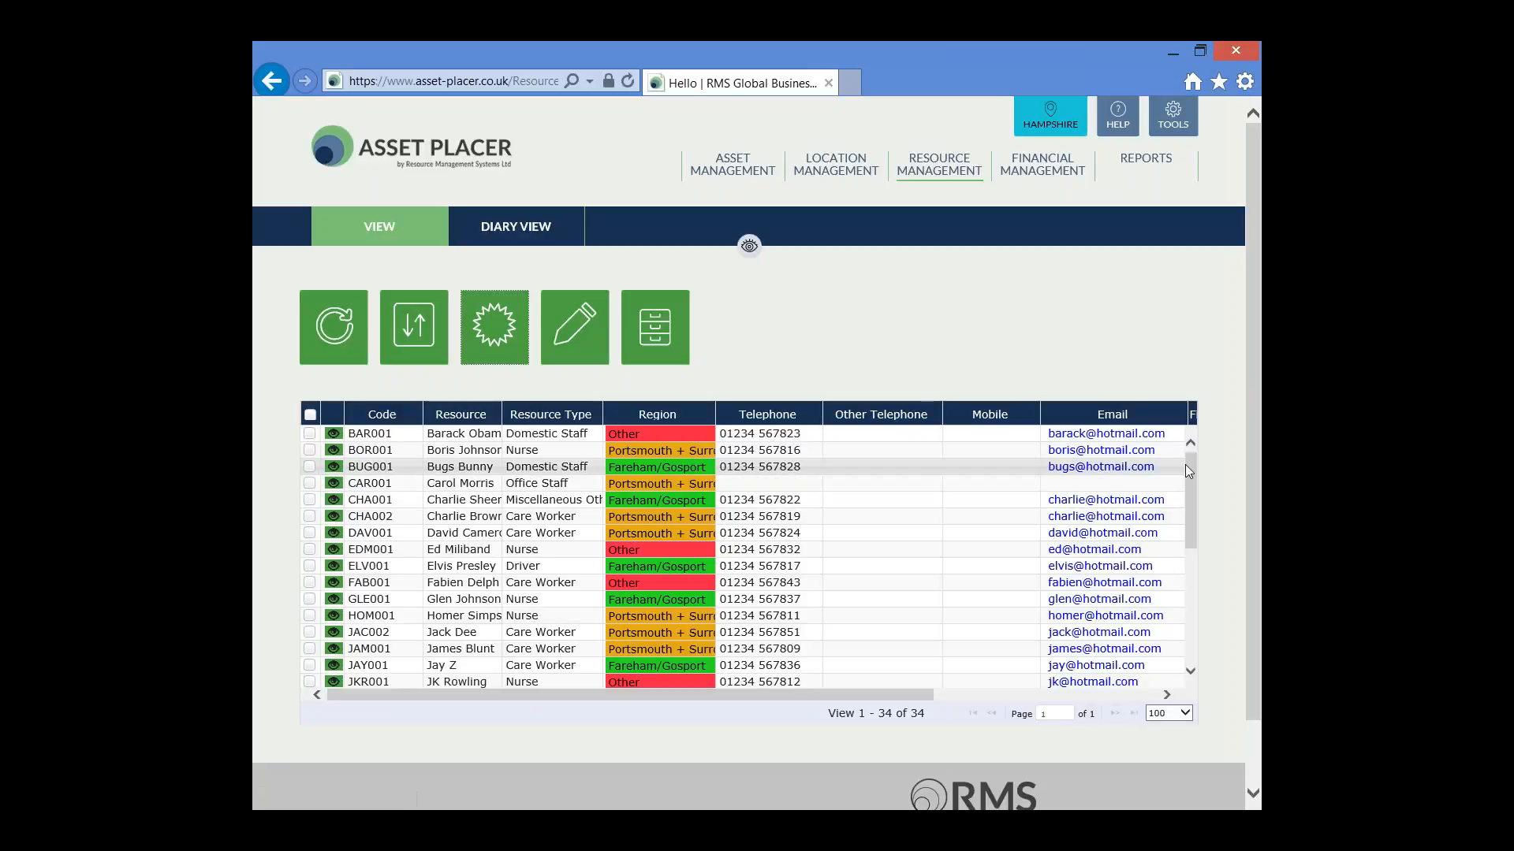
Step: Tick the newly added care worker's row in the resource list and open it for editing
left_click_drag(1193, 466, 1191, 521)
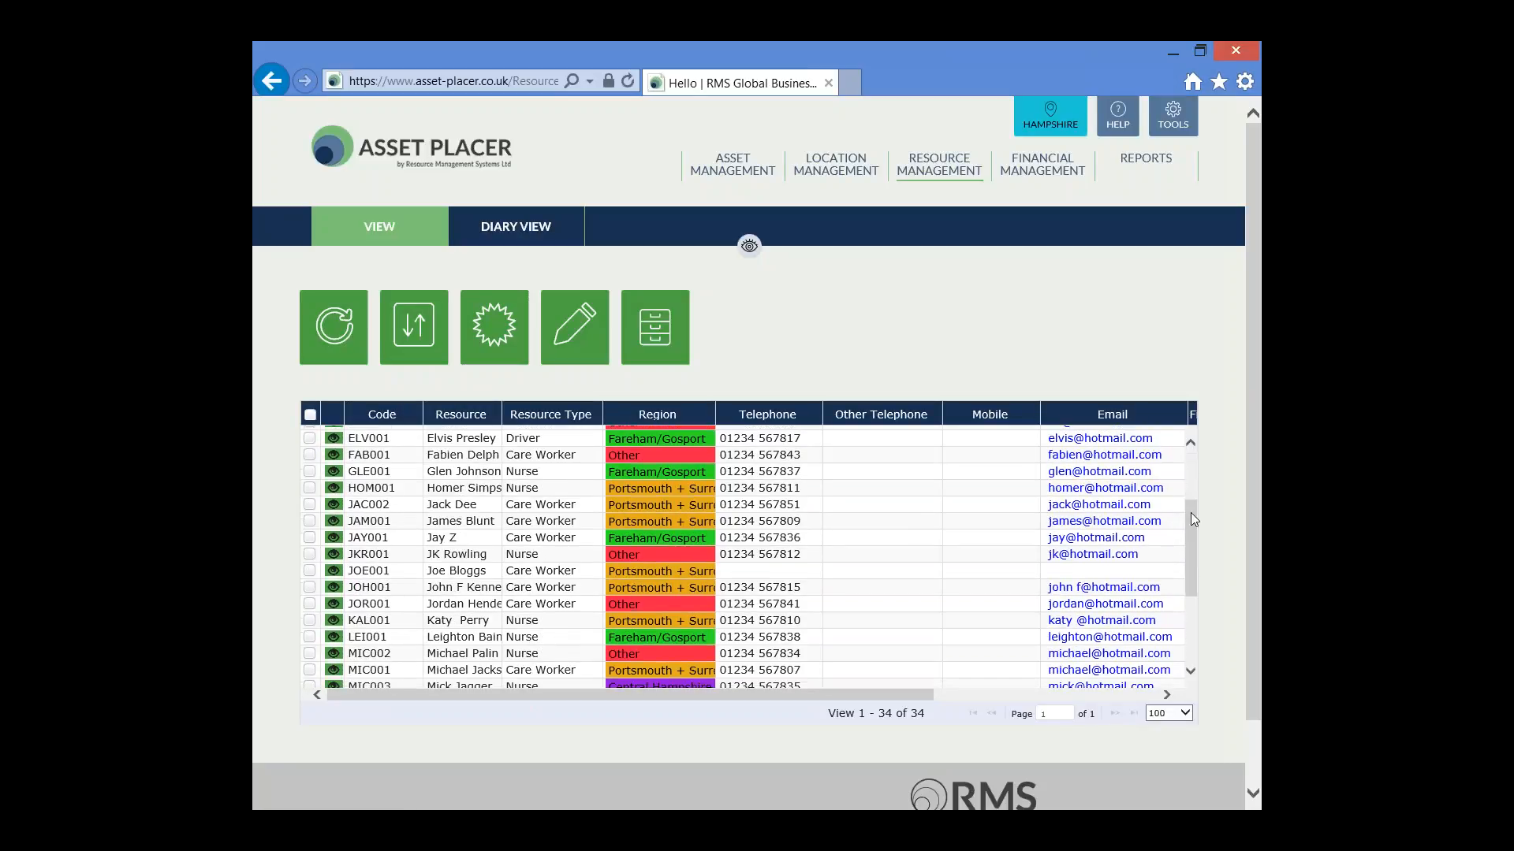
left_click(526, 571)
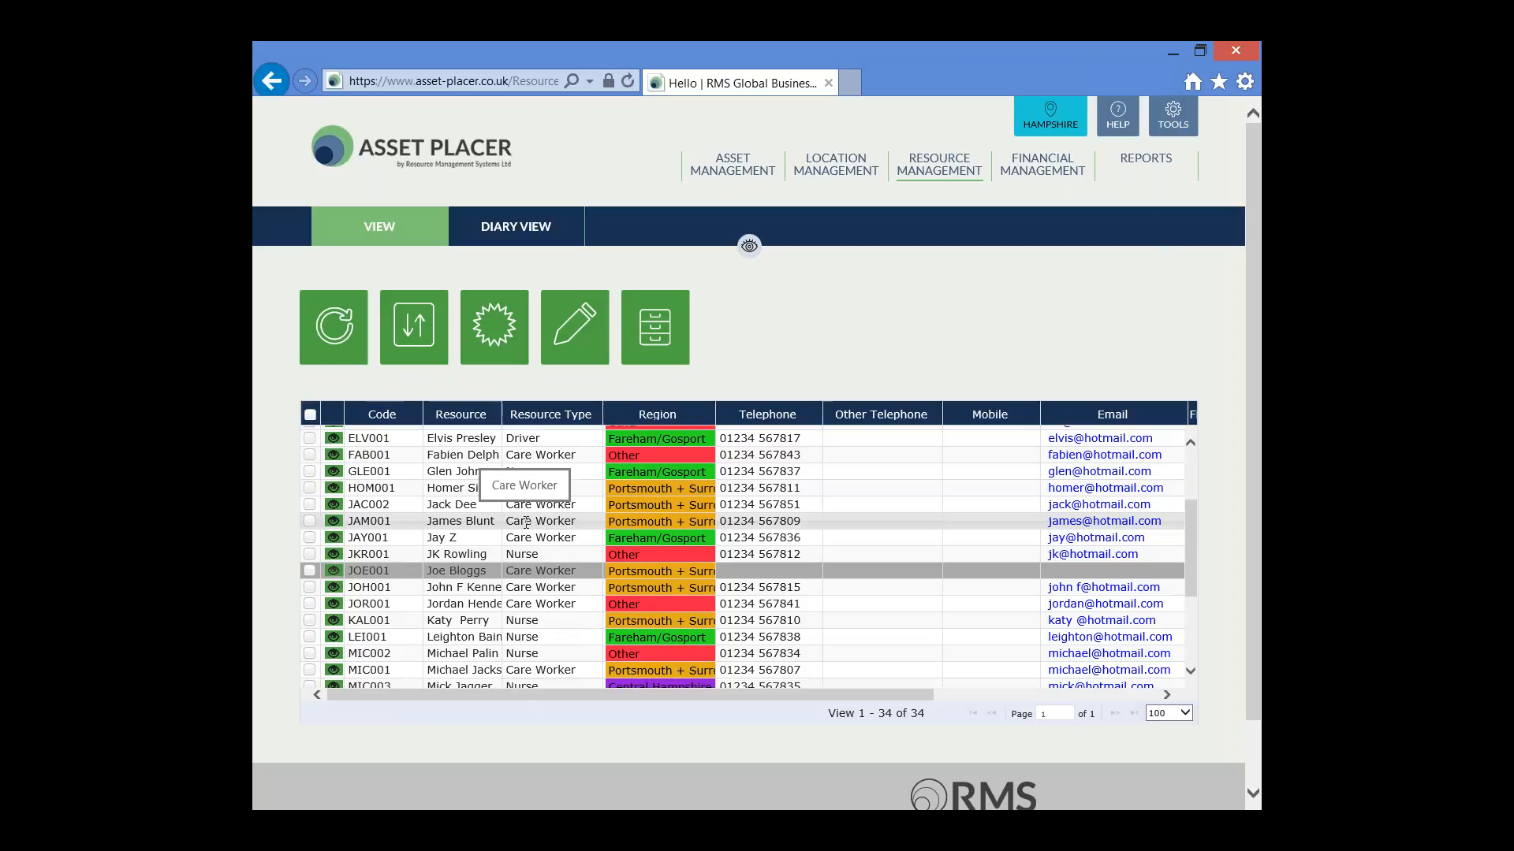
left_click(362, 574)
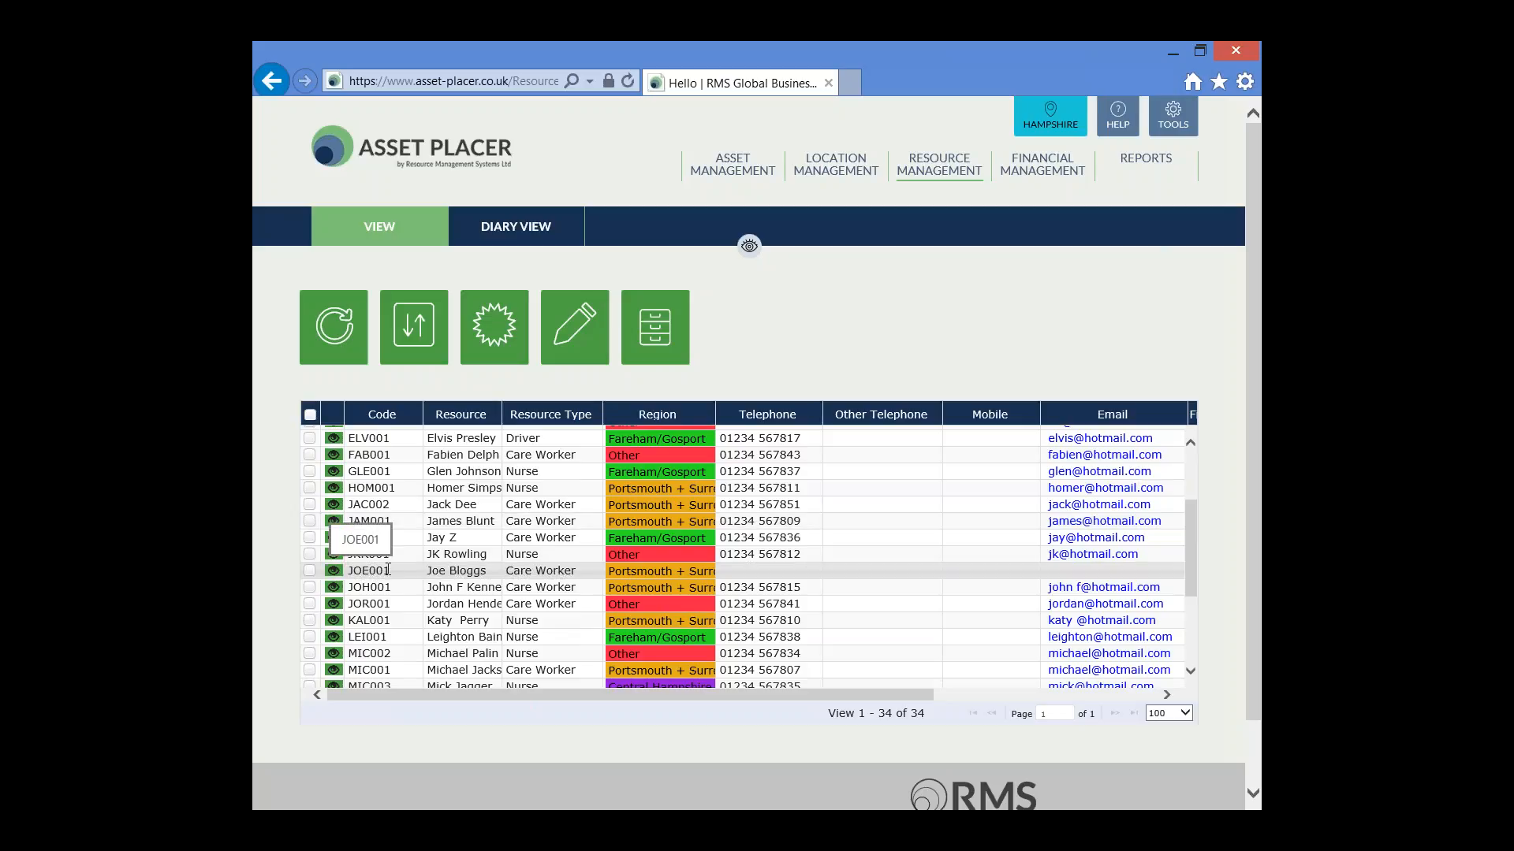
left_click(308, 572)
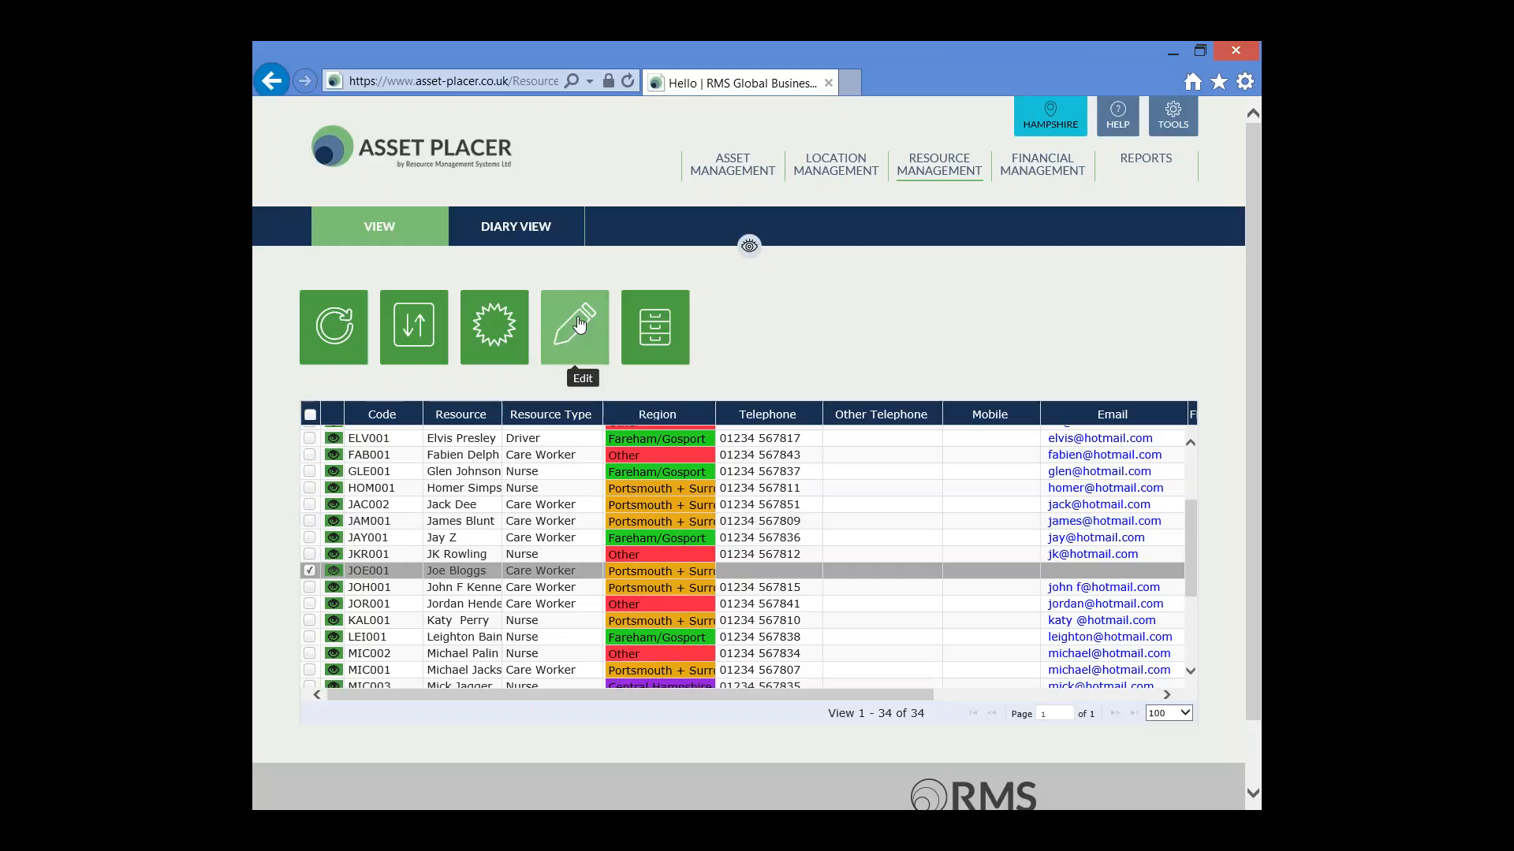
left_click(578, 325)
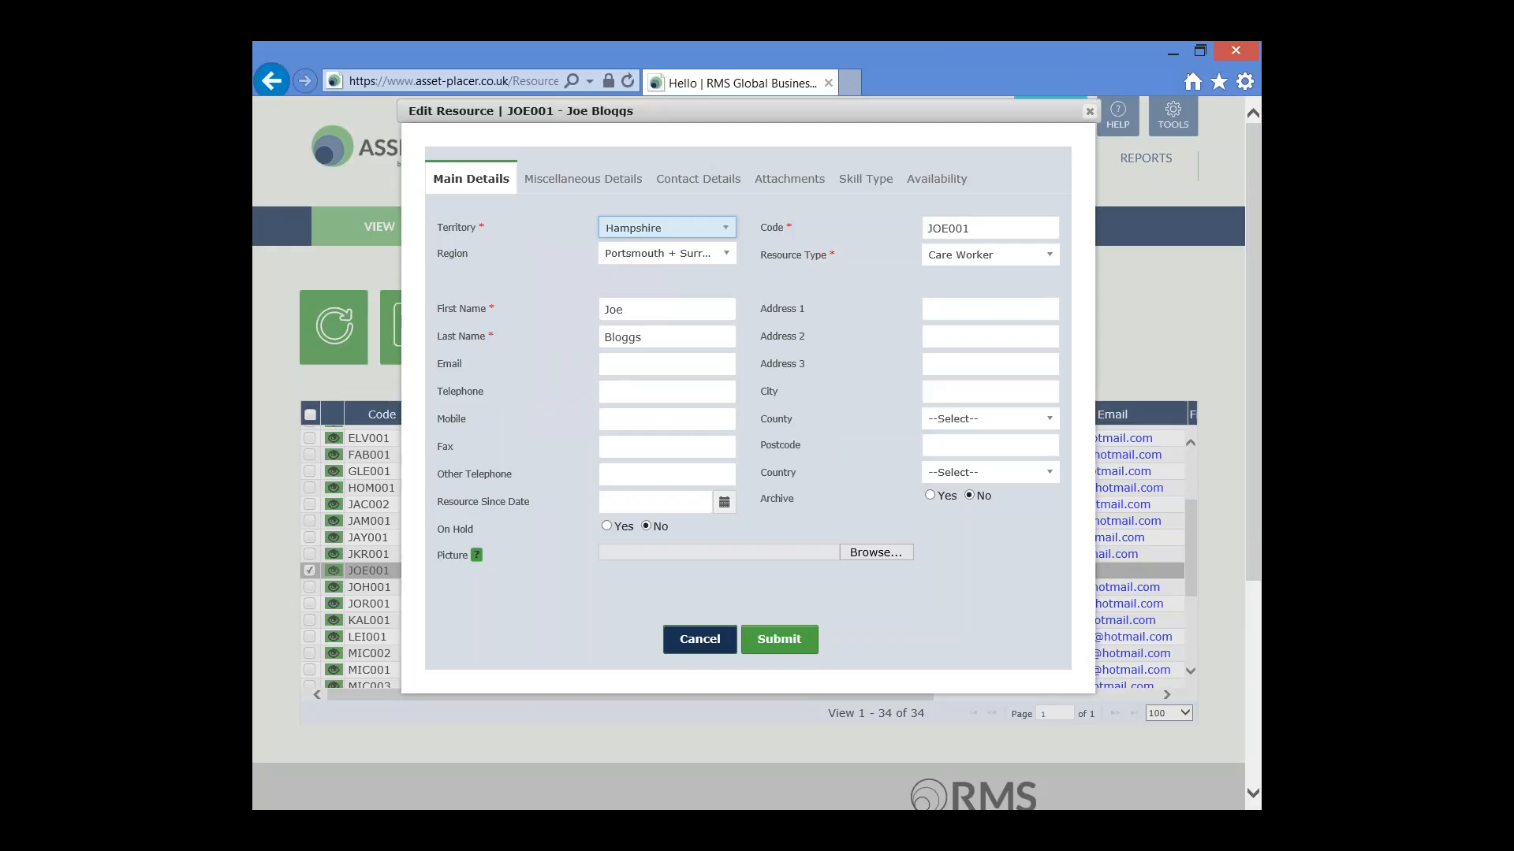
Step: Fill in the worker's email address and telephone number on the Edit Resource form
left_click(653, 366)
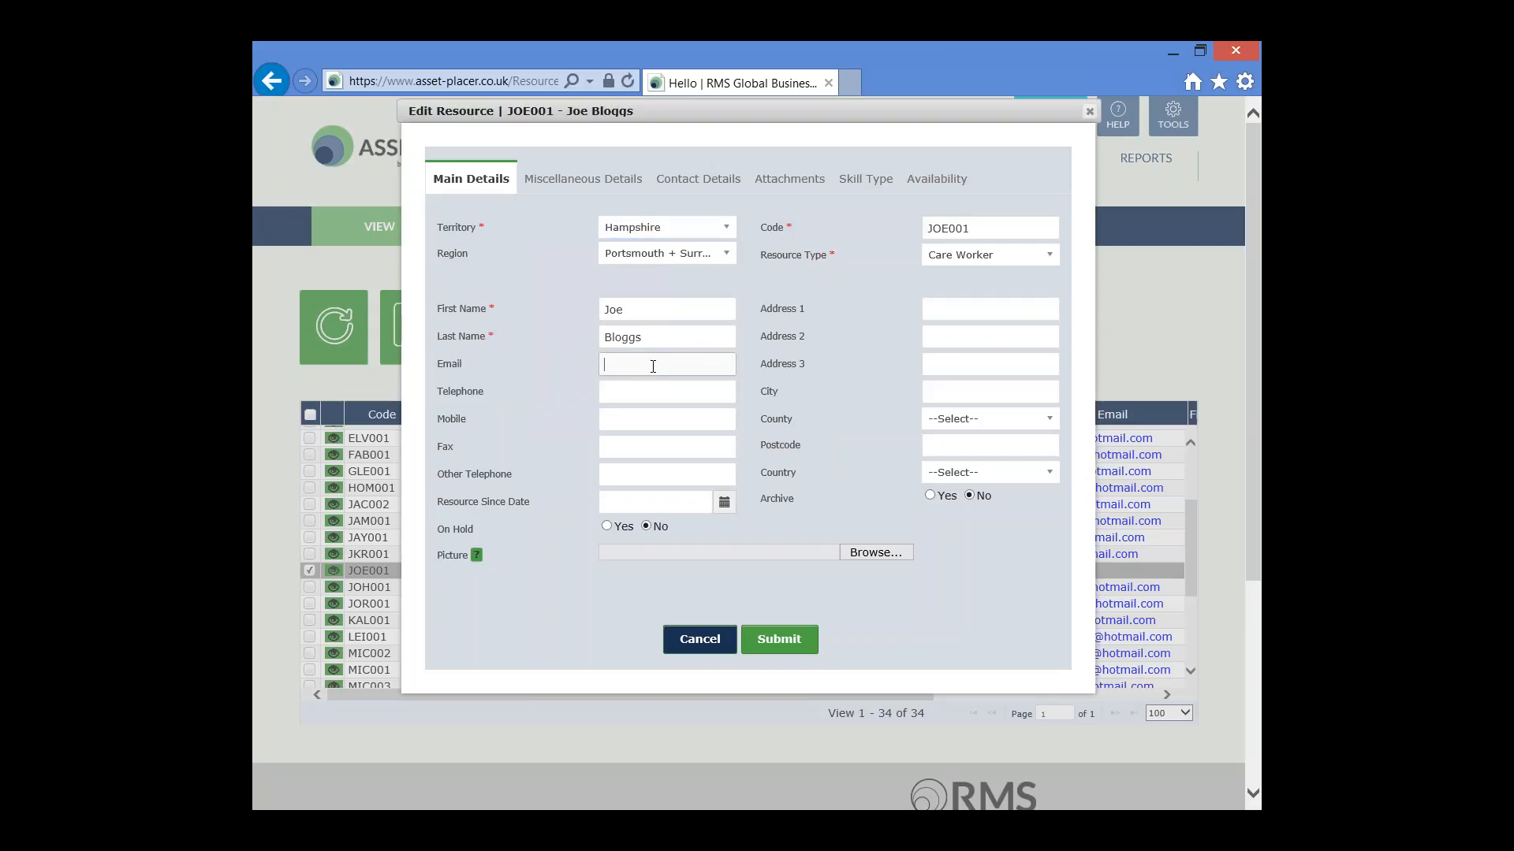
type("joe@bloggs.com")
left_click(652, 387)
type("012")
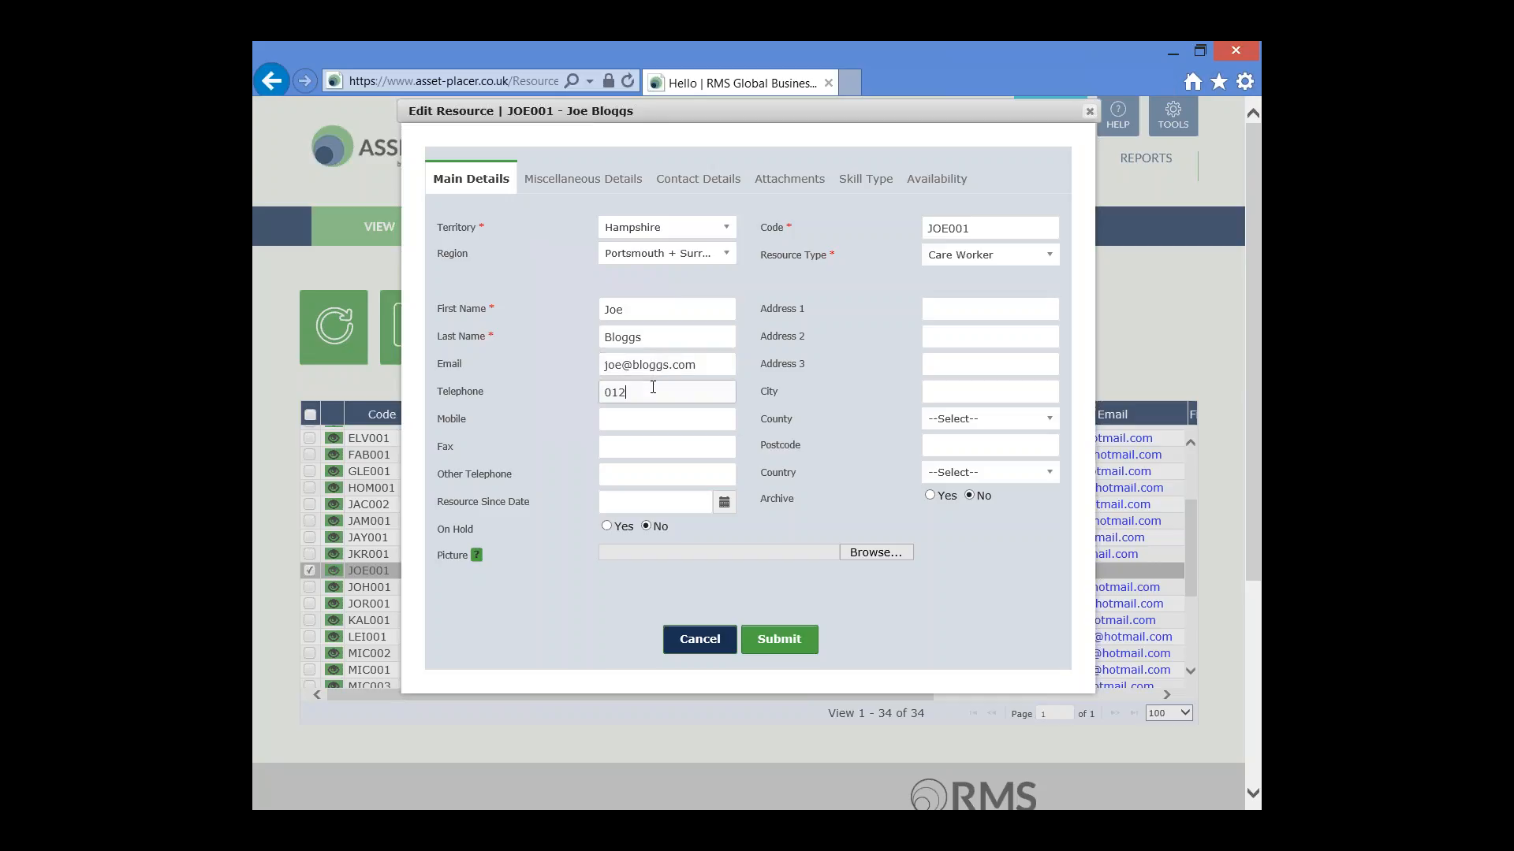
type("34 56788")
type("0")
Step: Review Miscellaneous Details, toggling the student checkbox, and Contact Details, then show Attachments
left_click(588, 180)
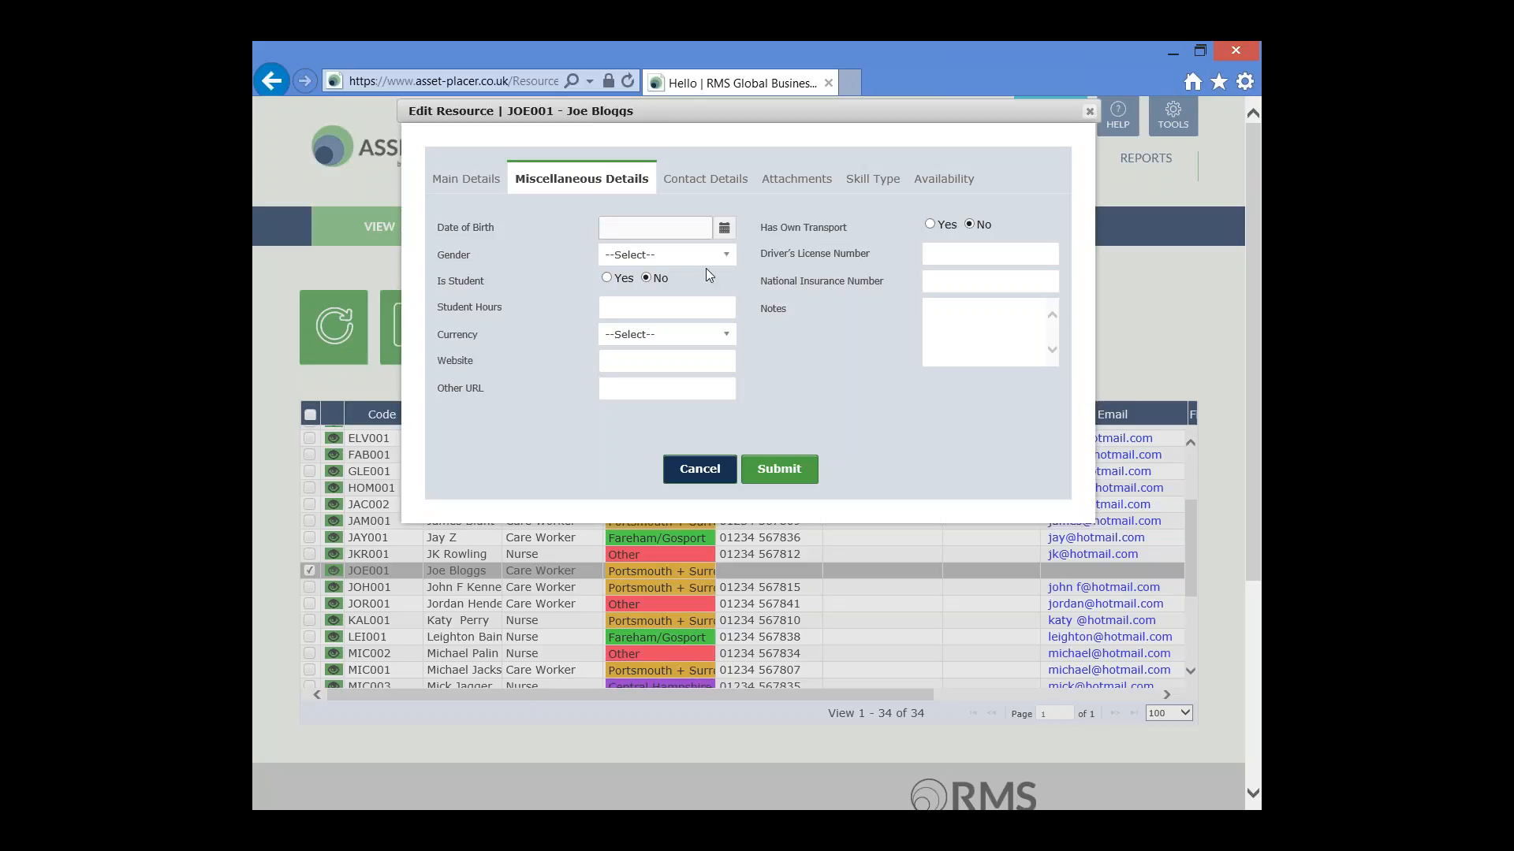
left_click(606, 279)
left_click(607, 277)
left_click(606, 277)
left_click(702, 182)
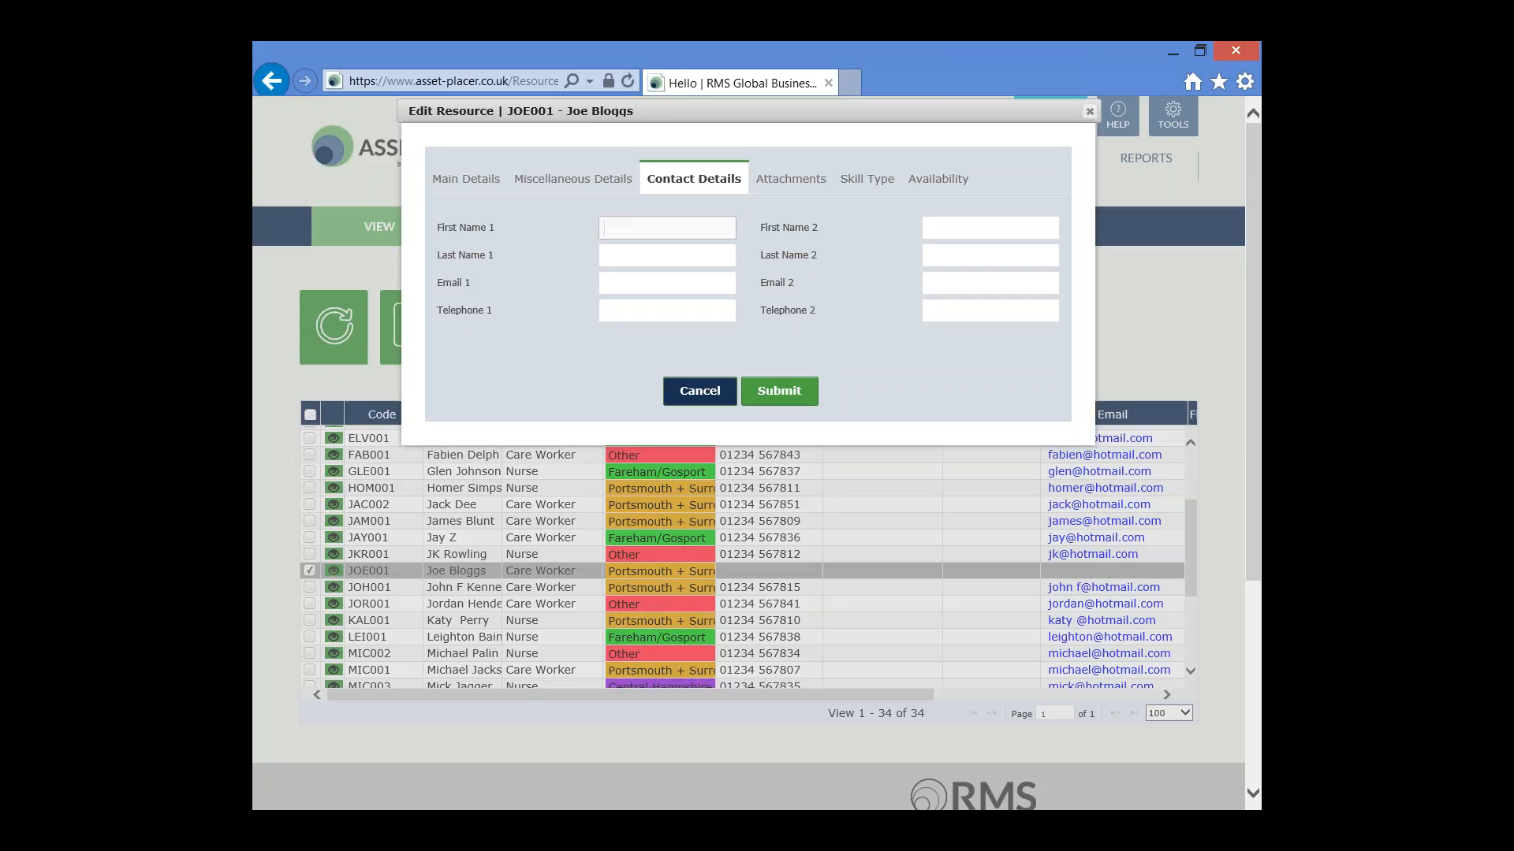
left_click(795, 187)
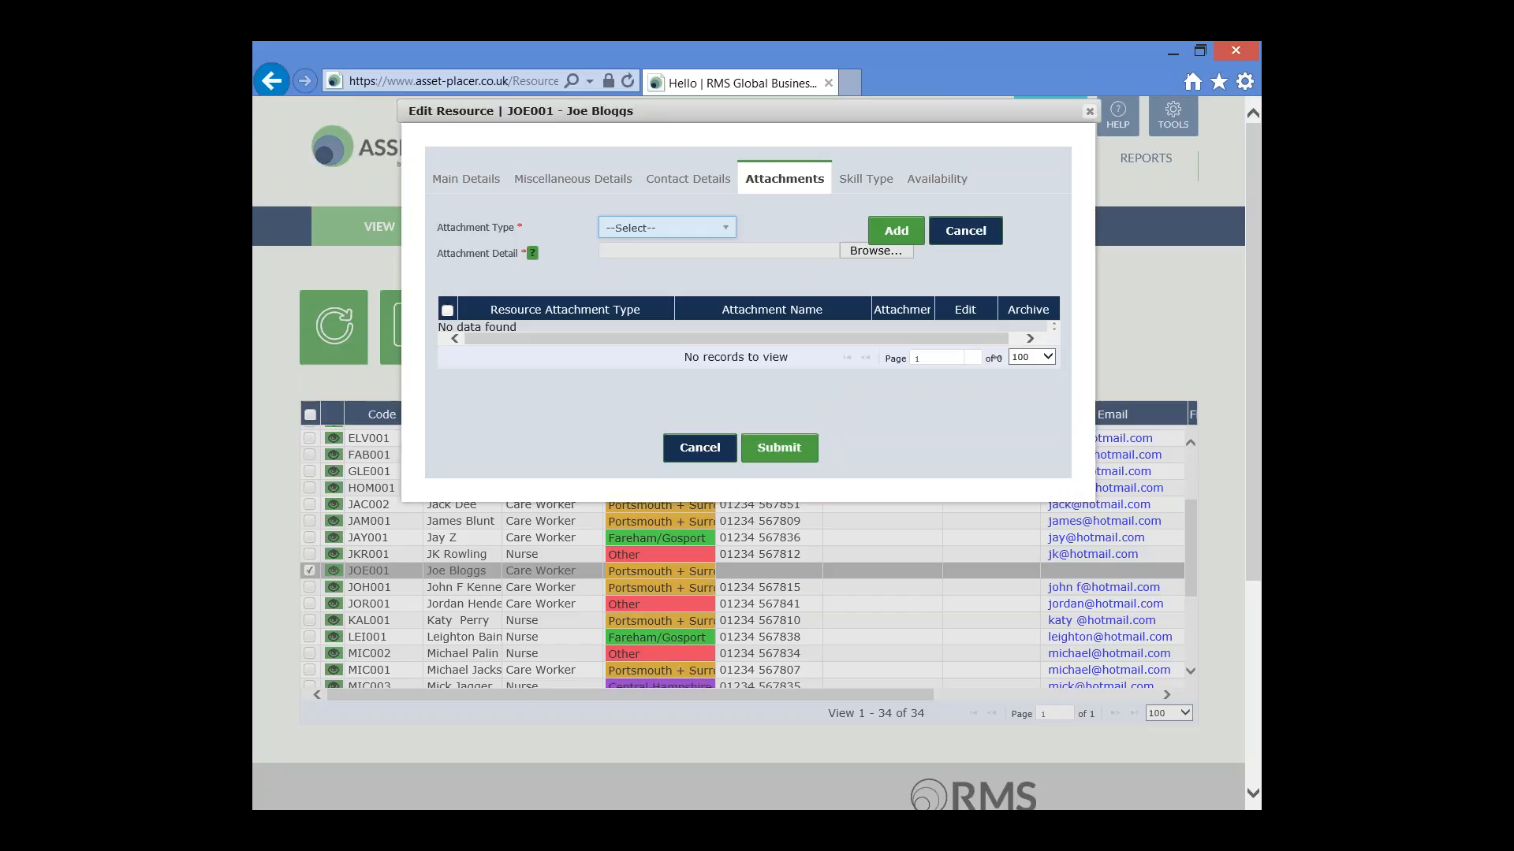
Step: Choose Driving License as the attachment type and begin choosing a file to upload
left_click(726, 228)
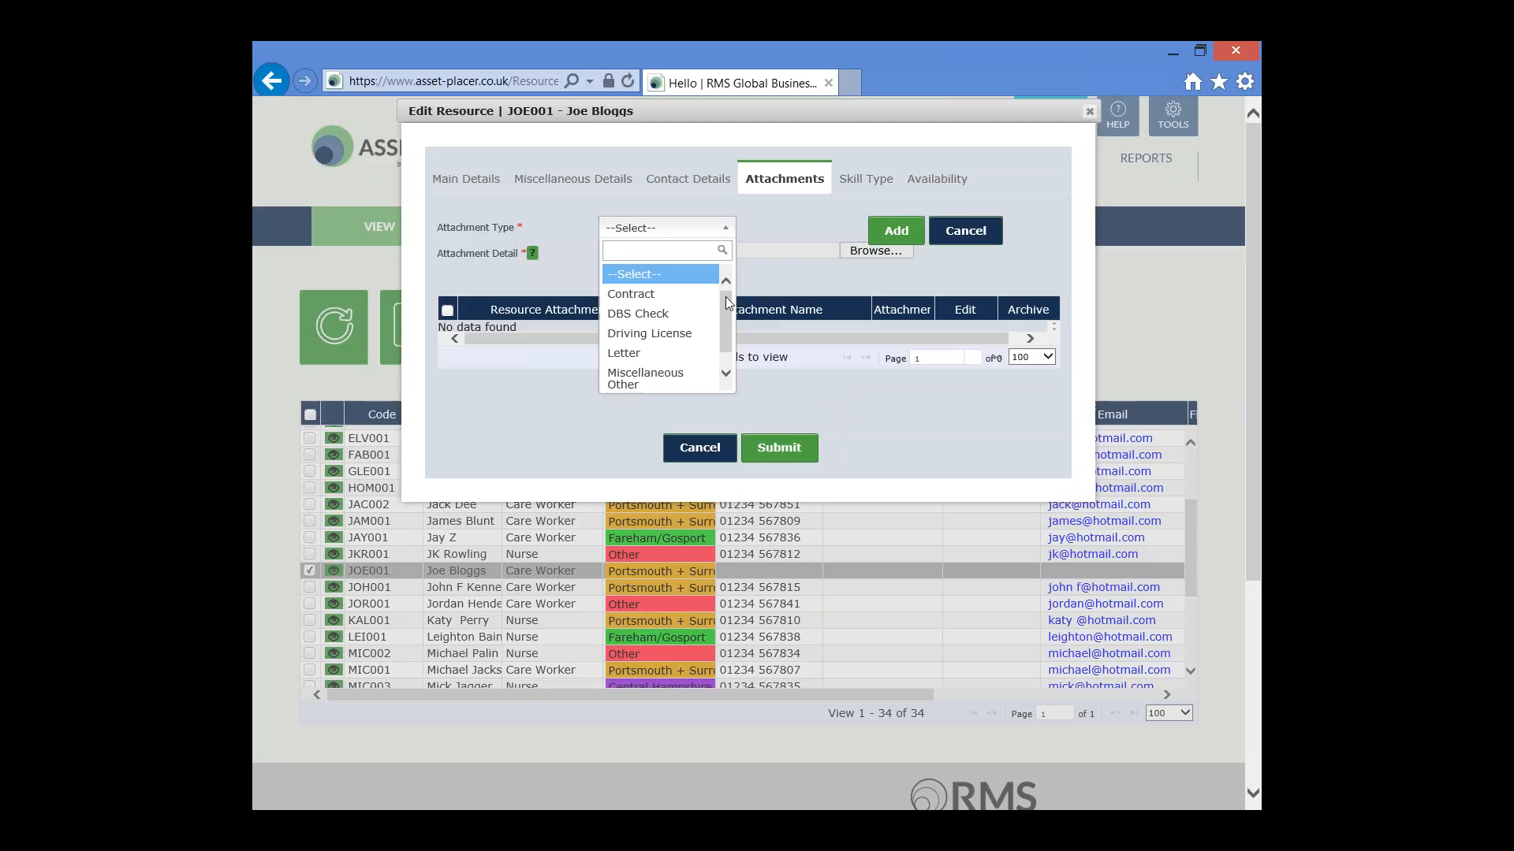
left_click_drag(725, 316, 726, 348)
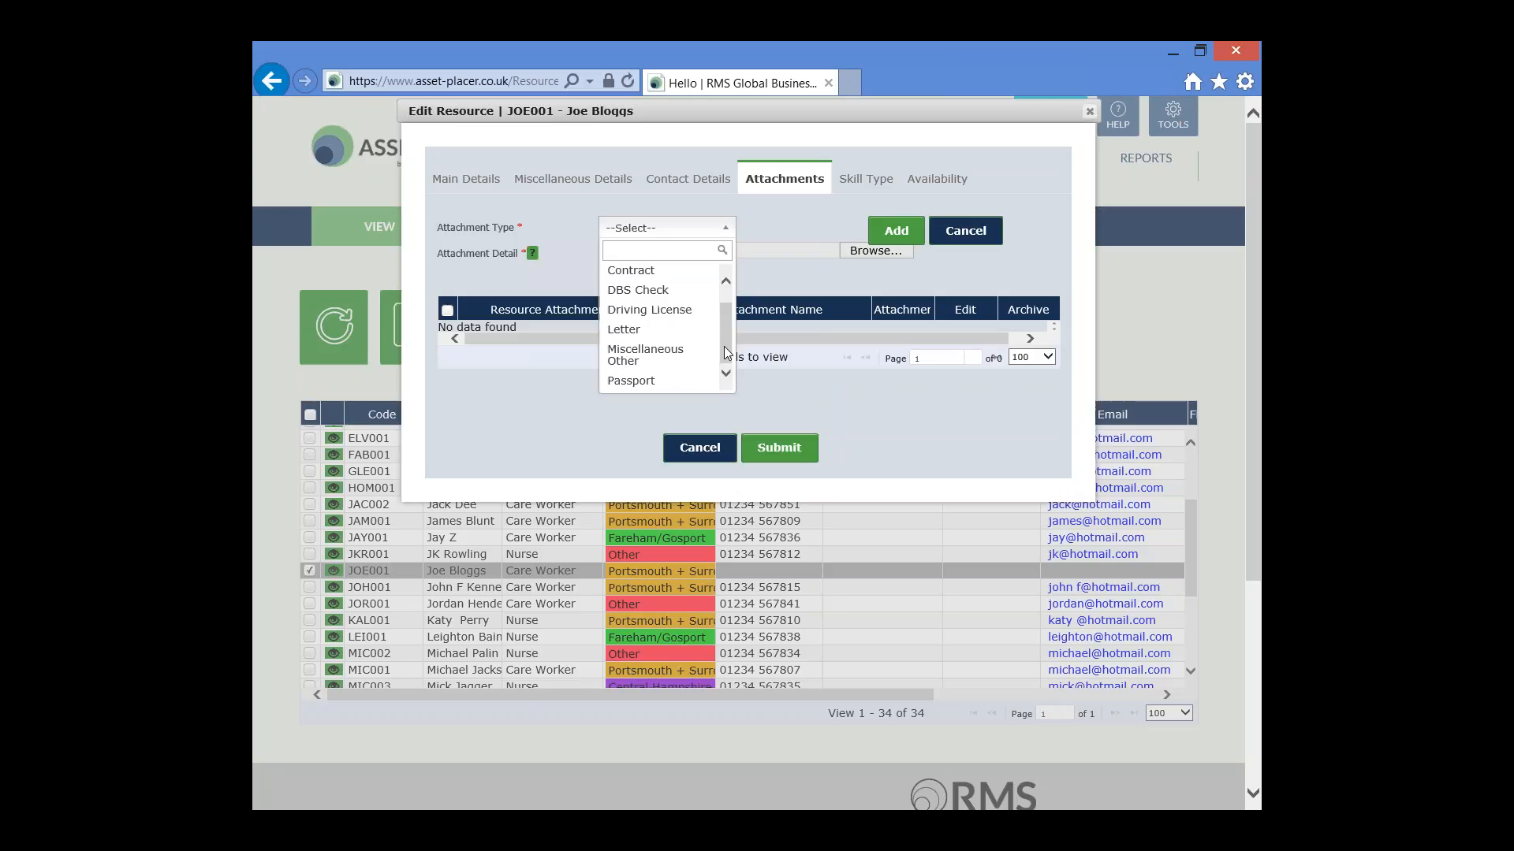
left_click_drag(725, 347, 726, 321)
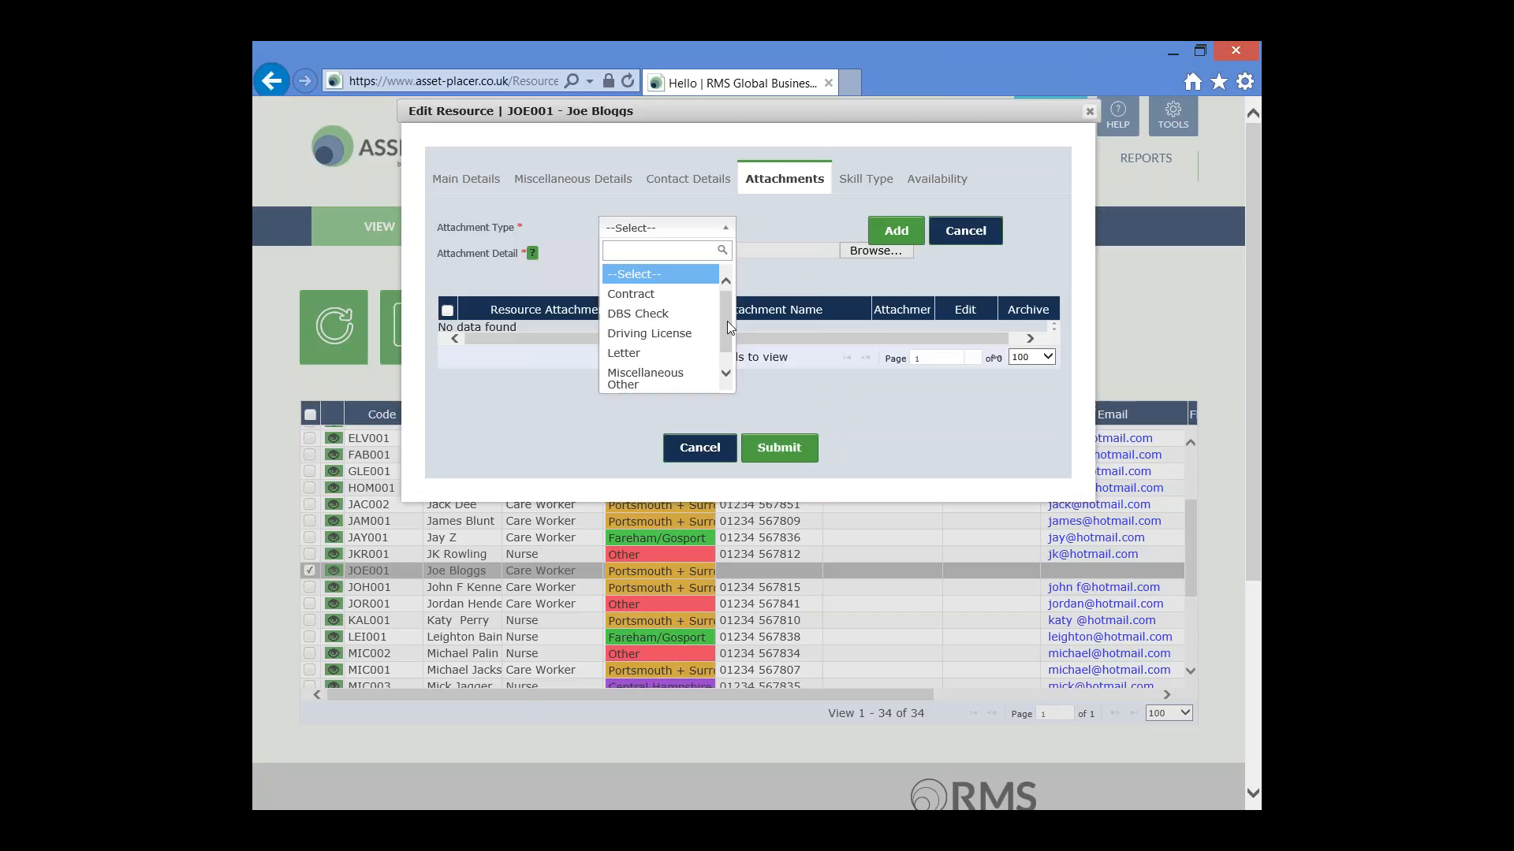
left_click_drag(727, 320, 727, 358)
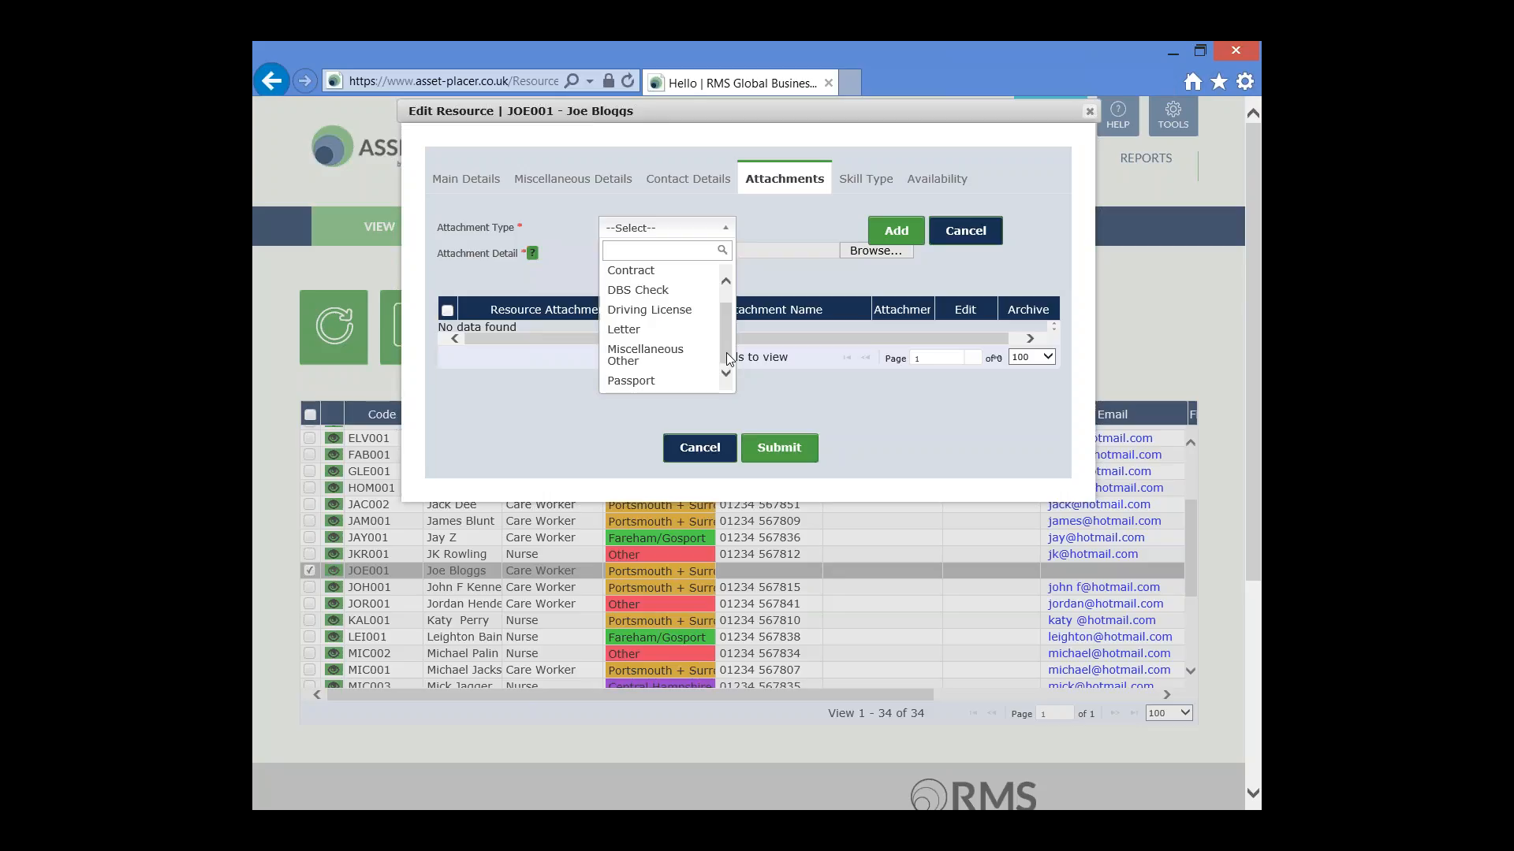
left_click_drag(730, 359, 730, 327)
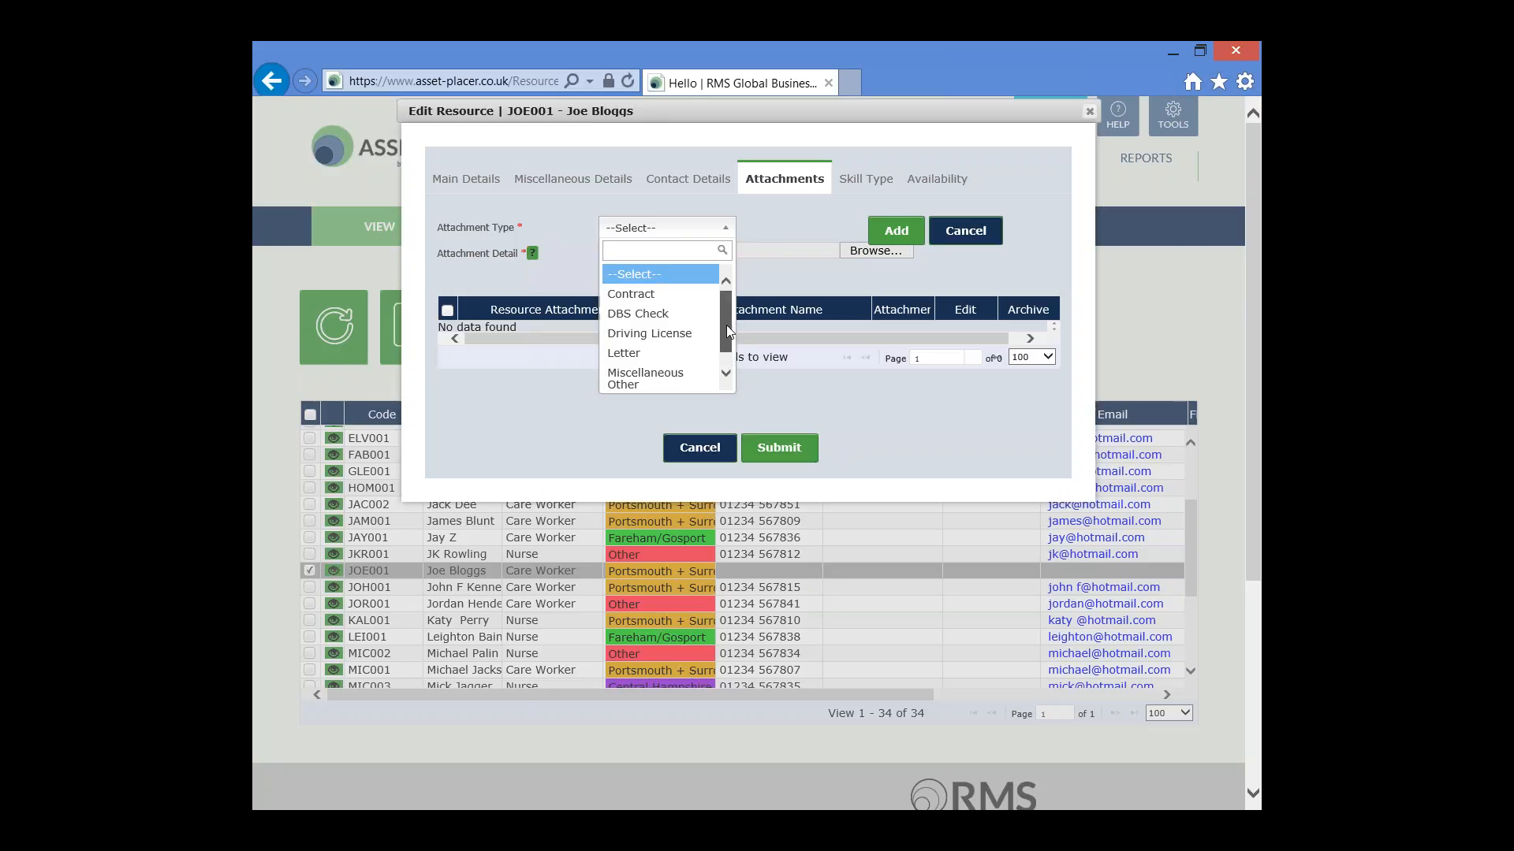
left_click_drag(727, 324, 724, 356)
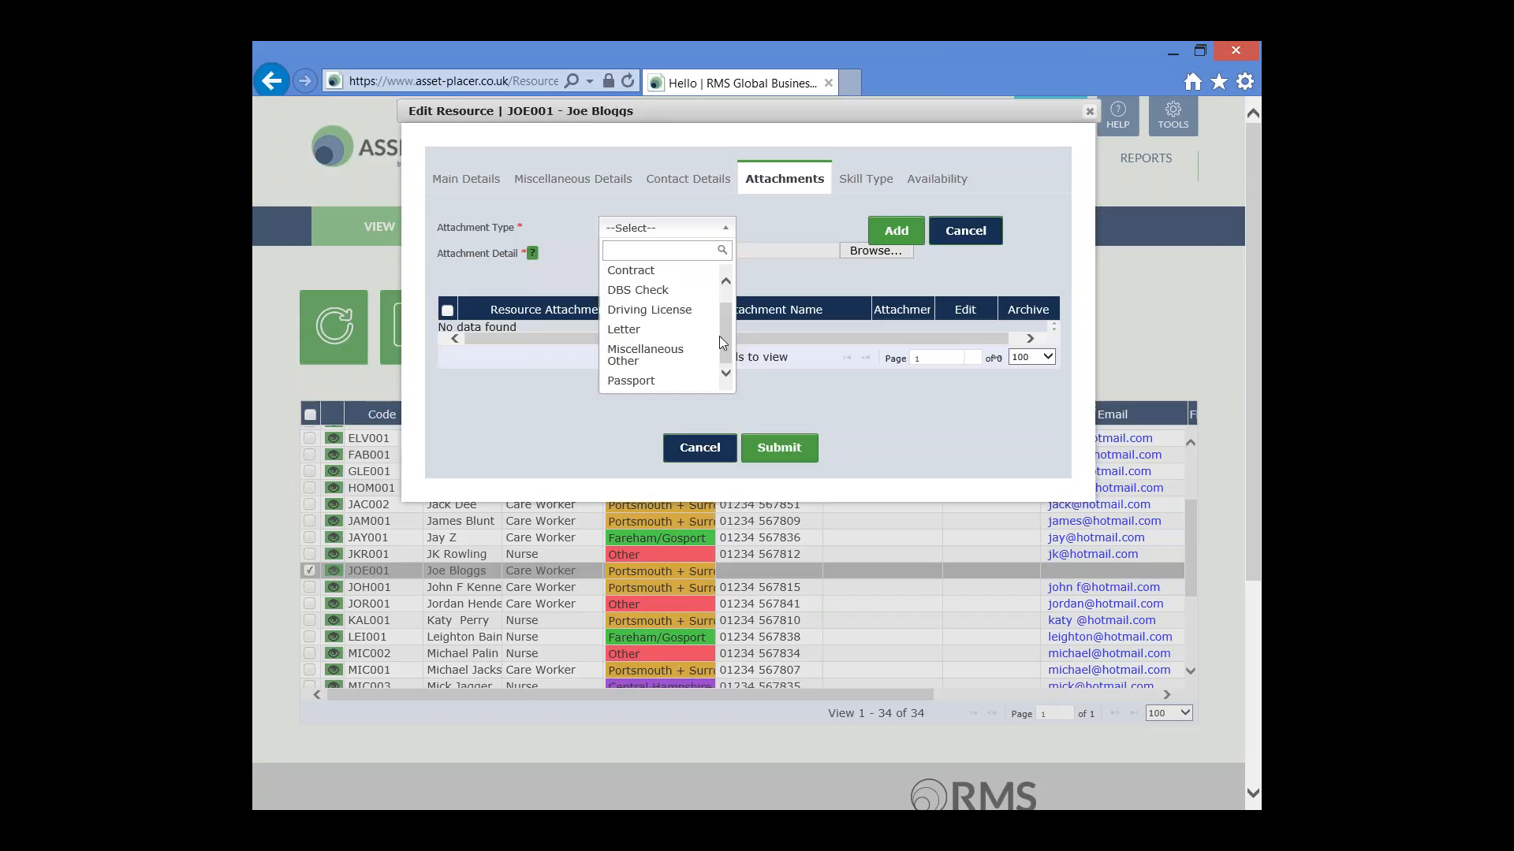
left_click(672, 316)
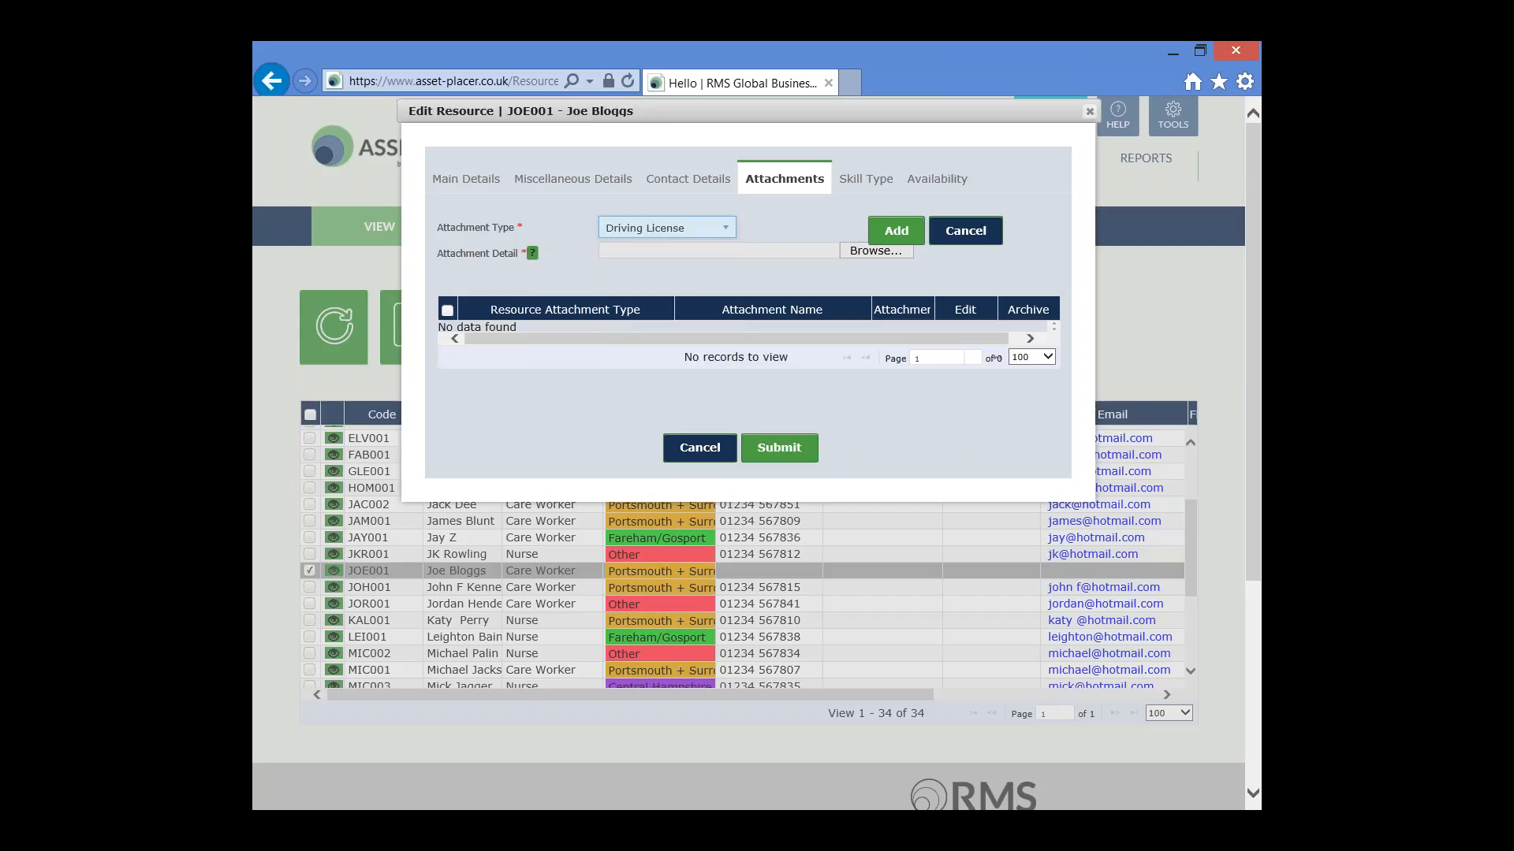
left_click(864, 249)
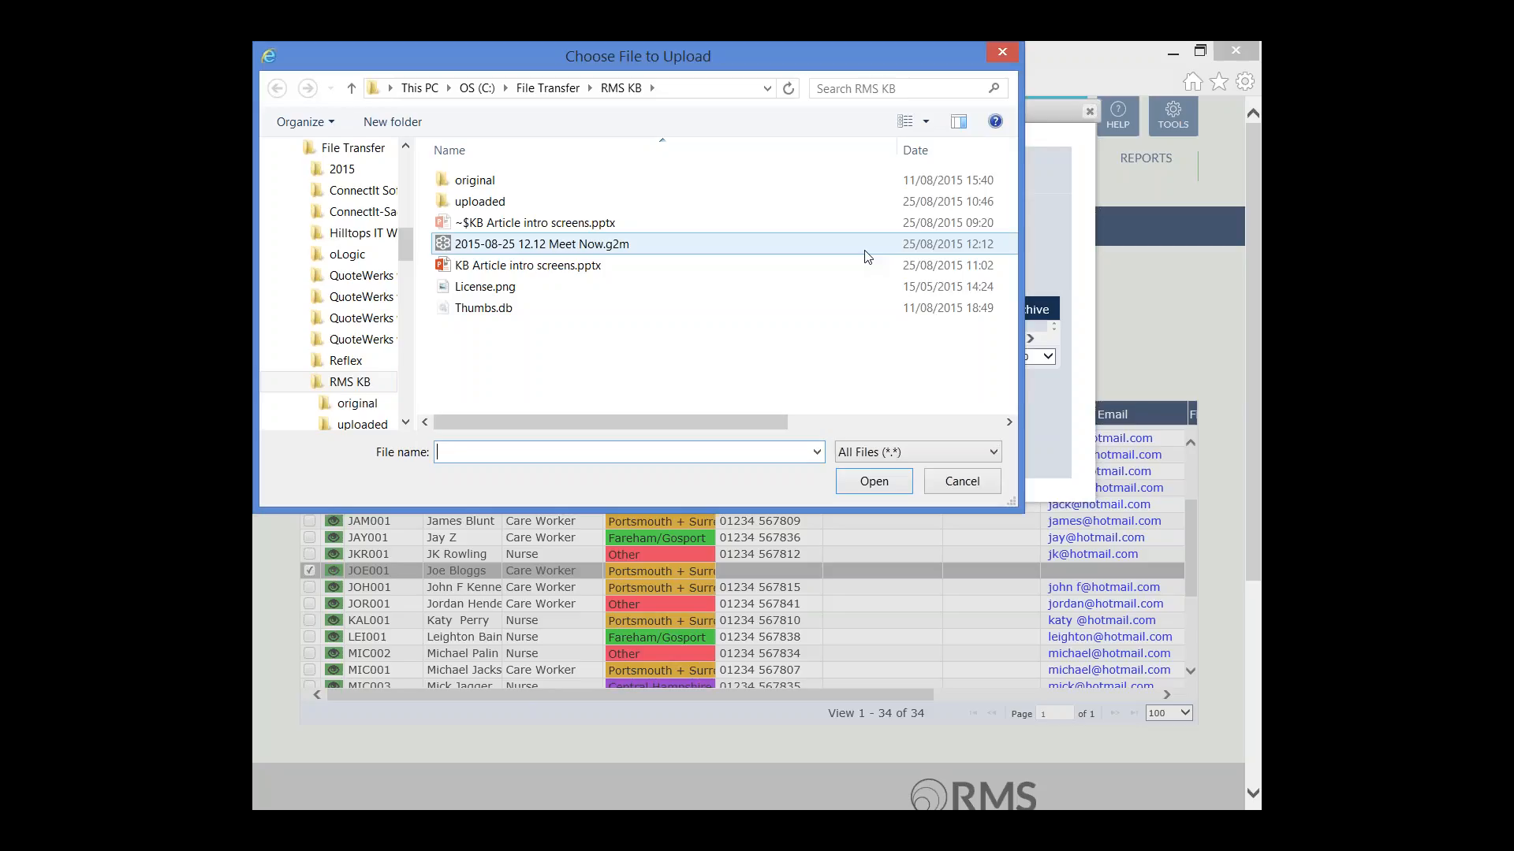
Step: Attach License.png from the RMS KB folder as the Driving License and confirm the save
left_click(528, 294)
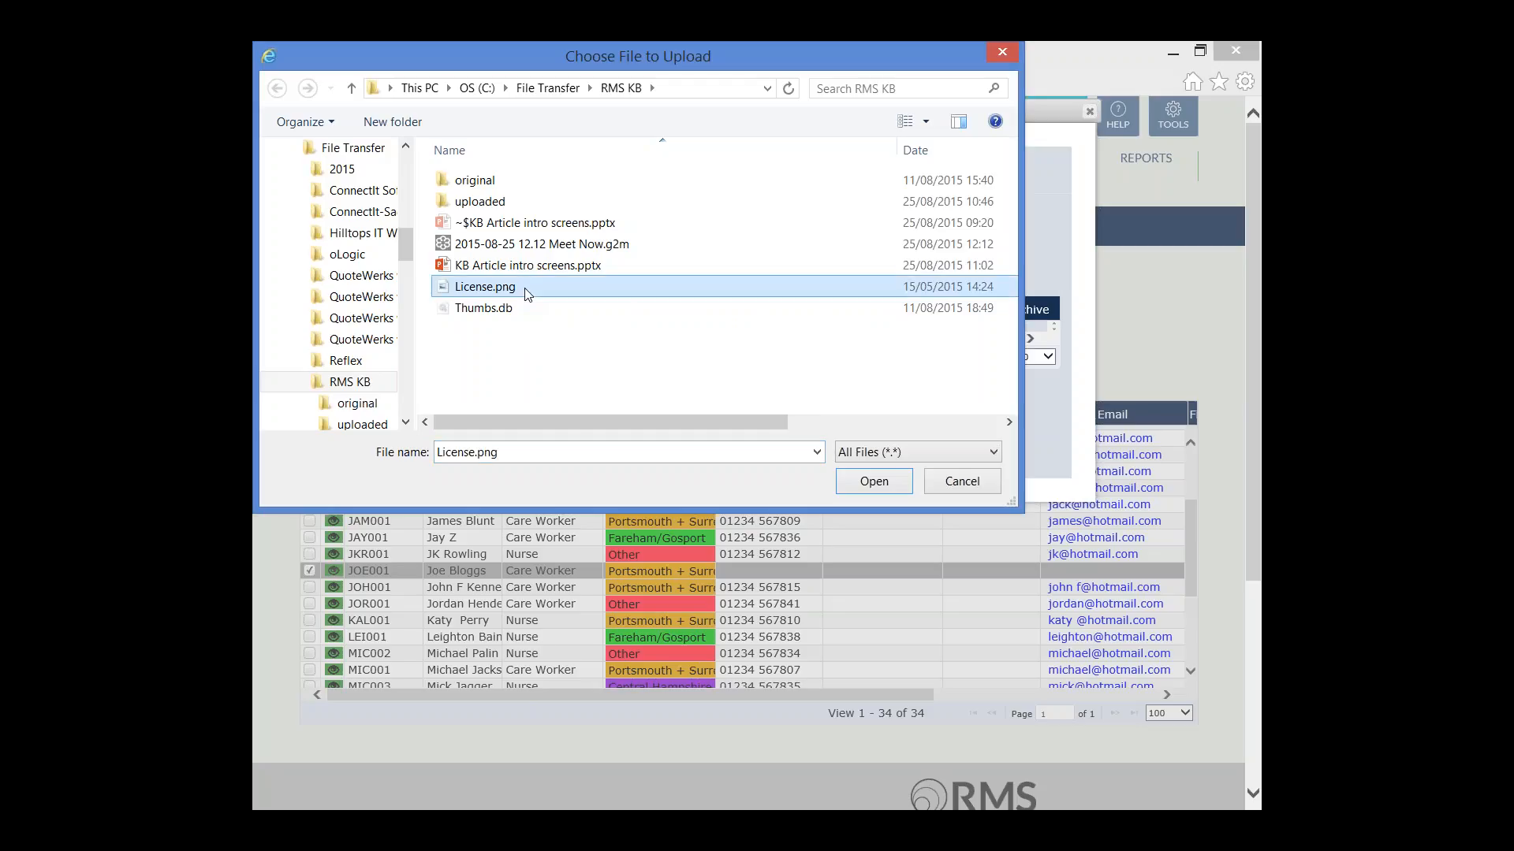
left_click(883, 484)
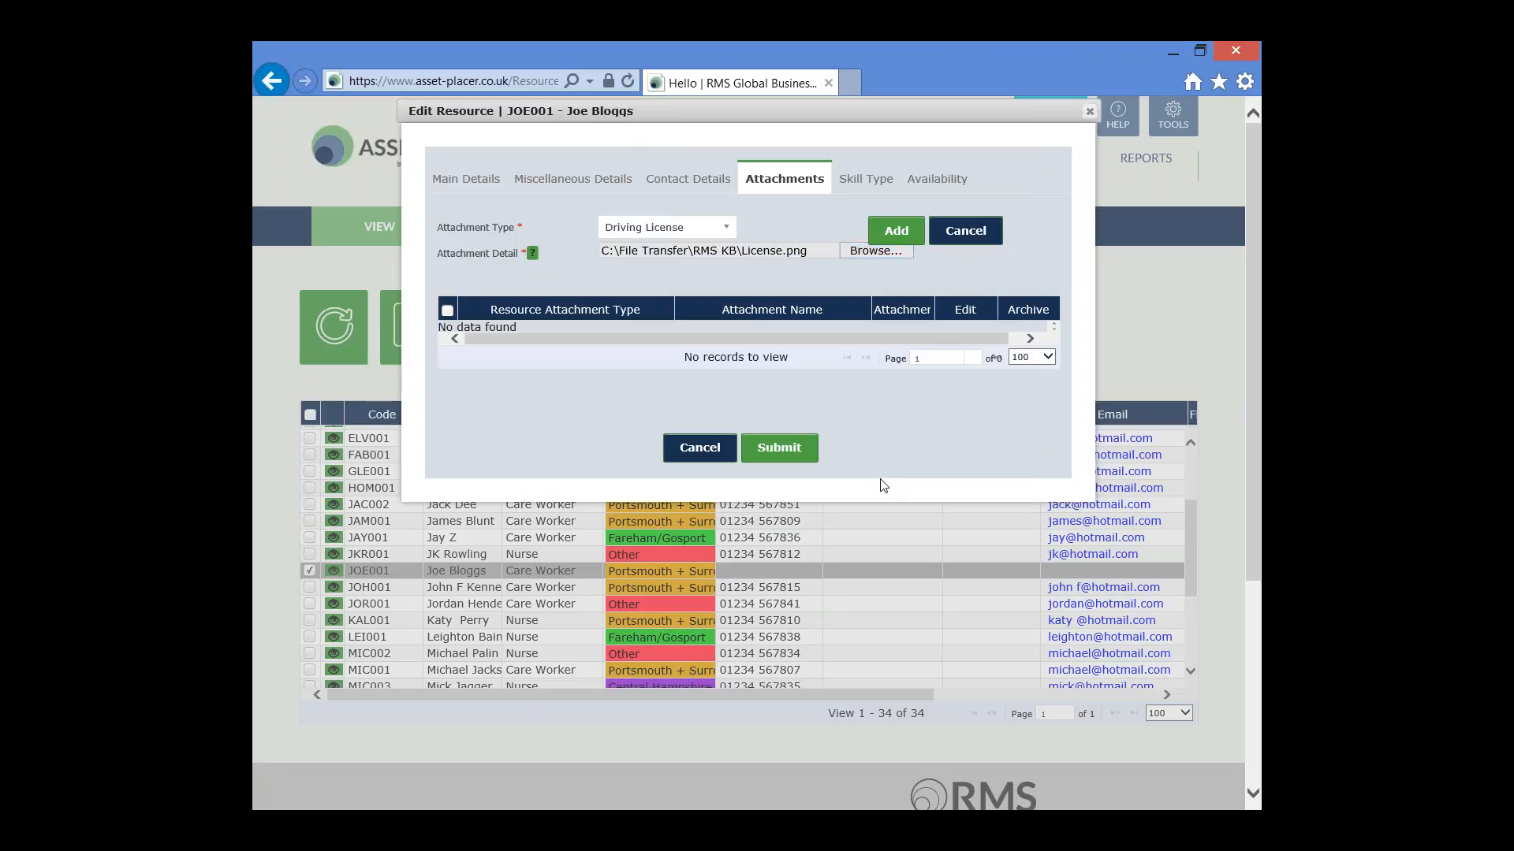
left_click(893, 233)
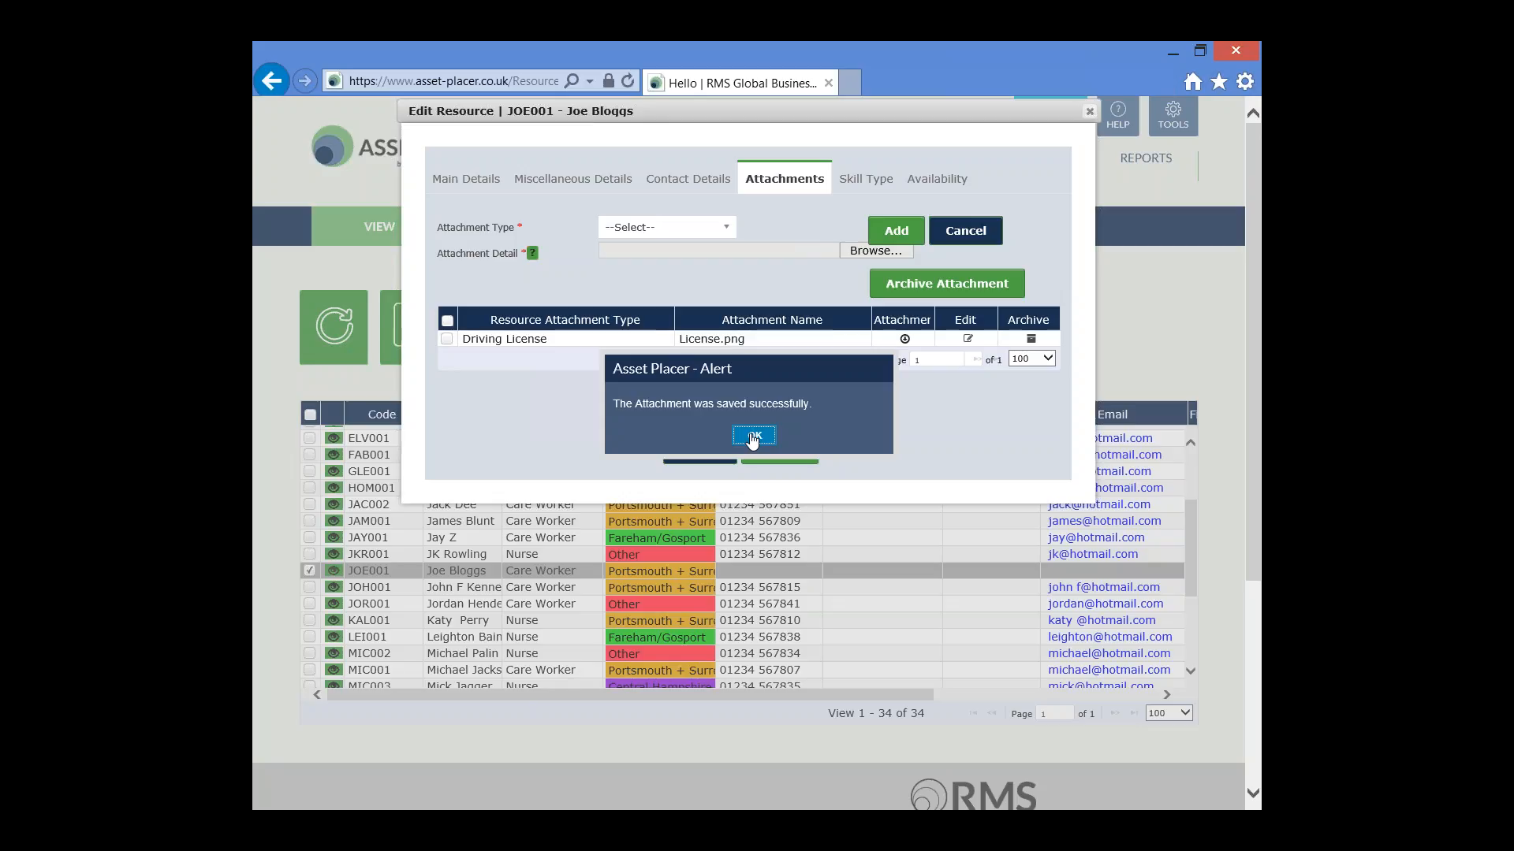
left_click(754, 434)
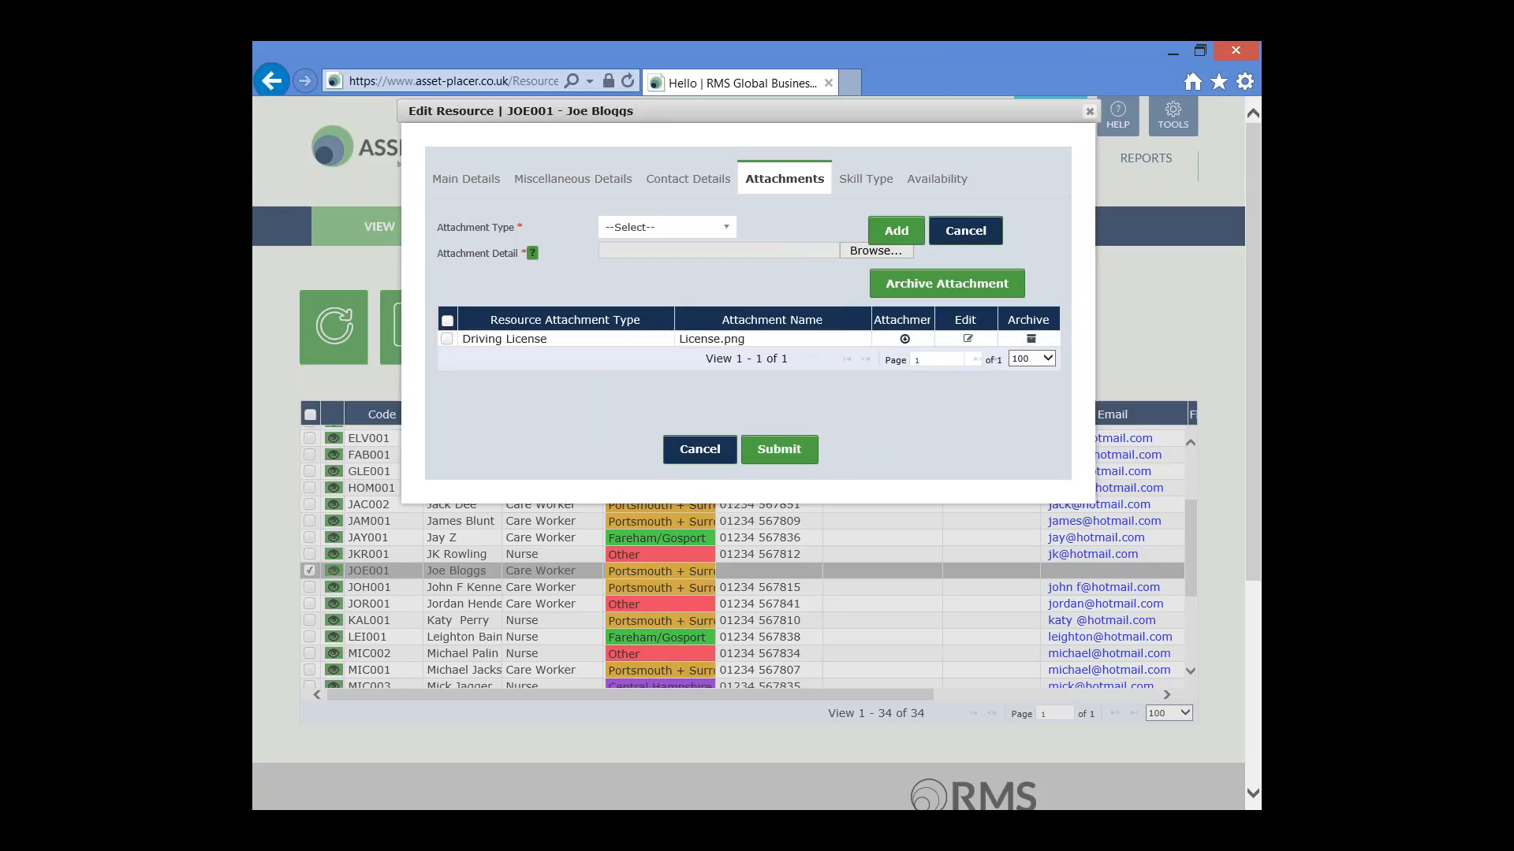
Step: Add Dementia as the worker's skill type and acknowledge the saved confirmation
left_click(860, 183)
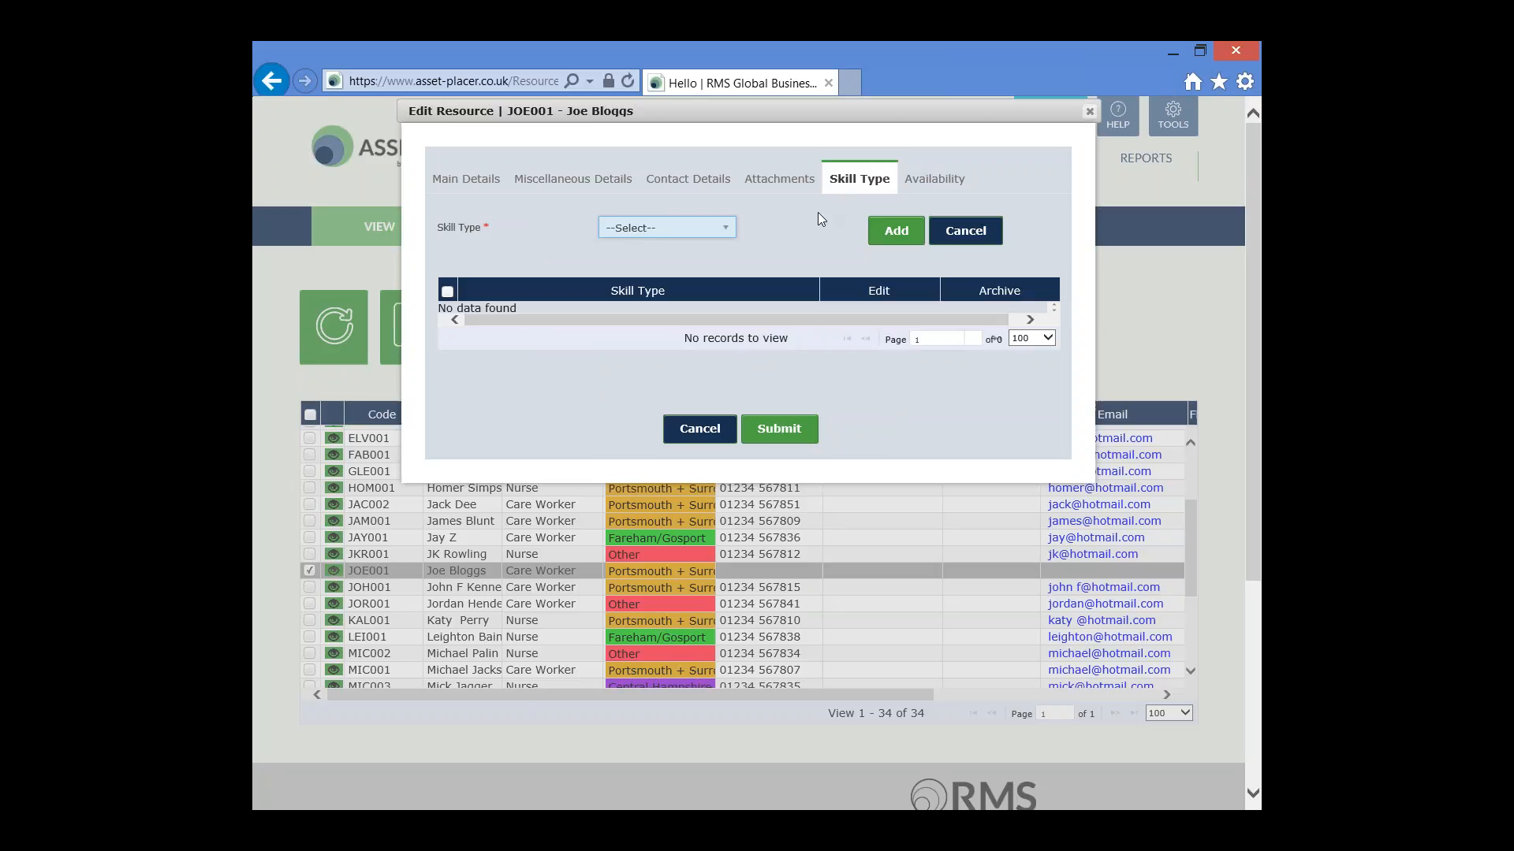
left_click(726, 229)
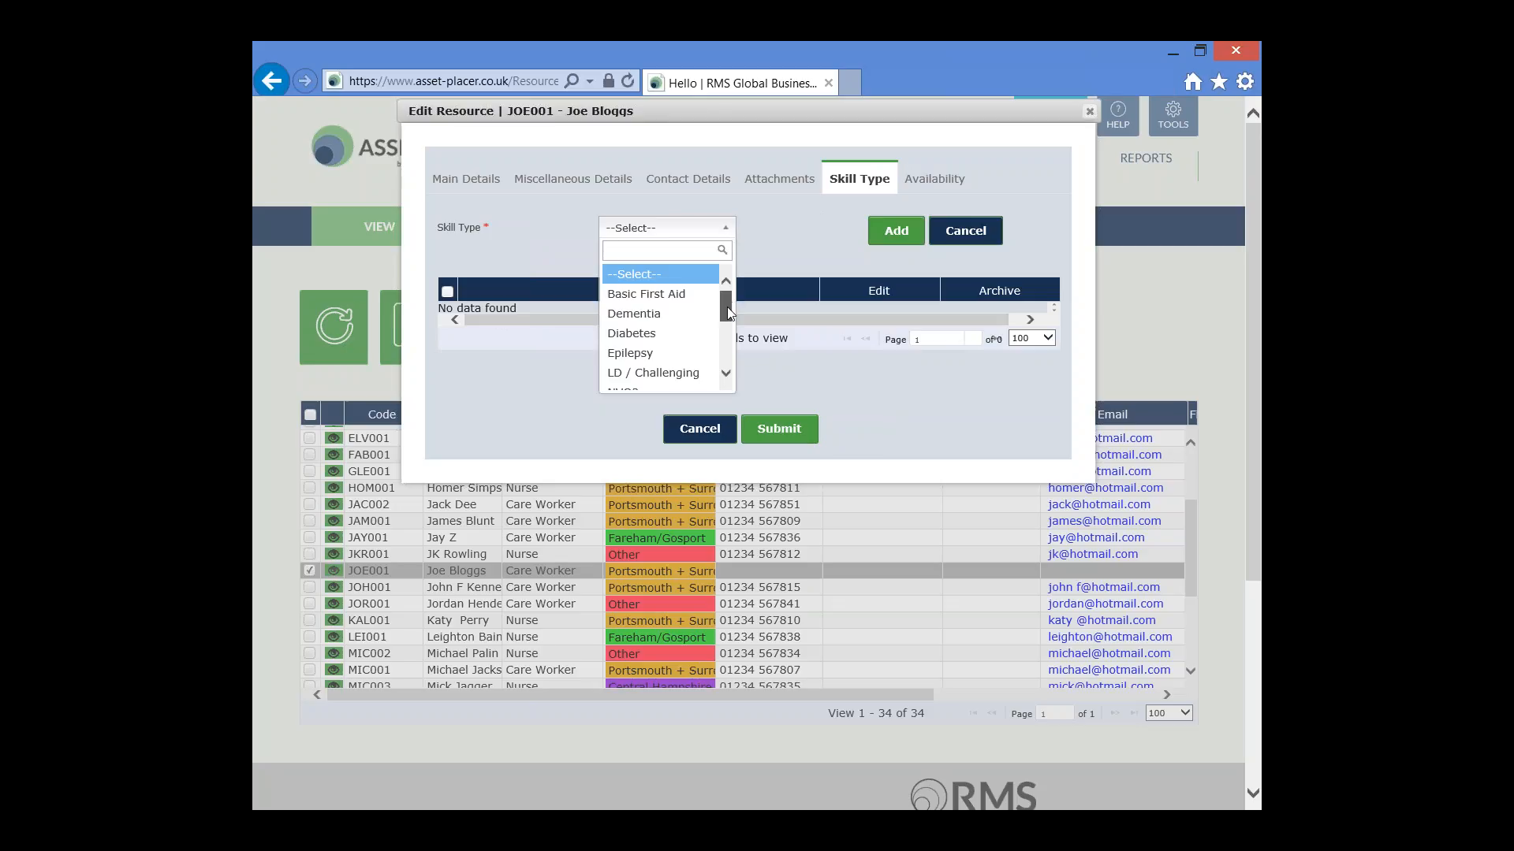
left_click_drag(729, 304, 729, 318)
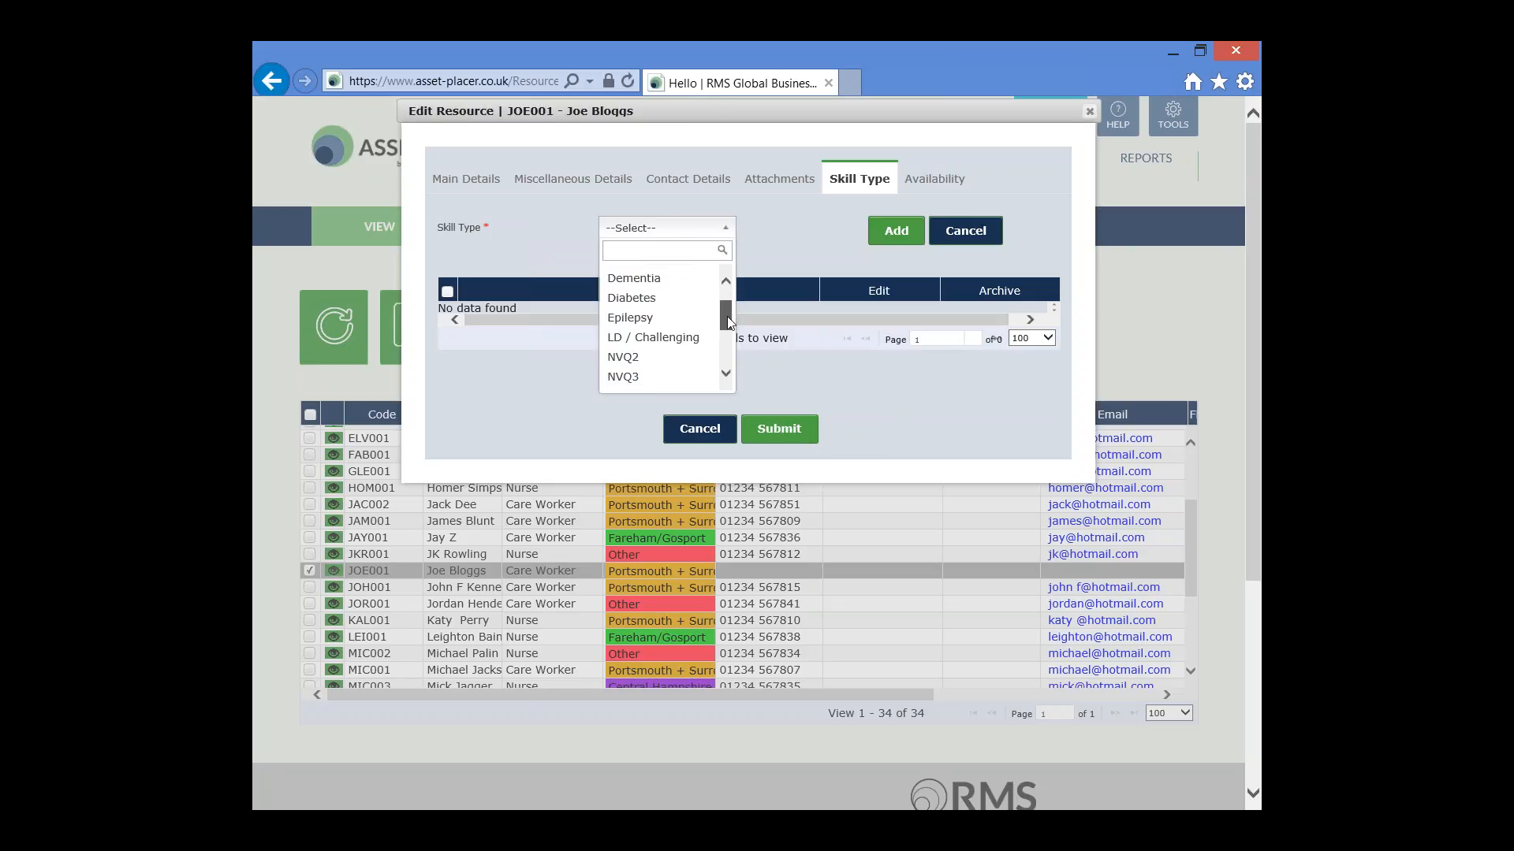
mouse_move(729, 321)
left_mouse_down()
mouse_move(728, 369)
mouse_move(728, 293)
mouse_move(727, 372)
mouse_move(725, 303)
left_mouse_up()
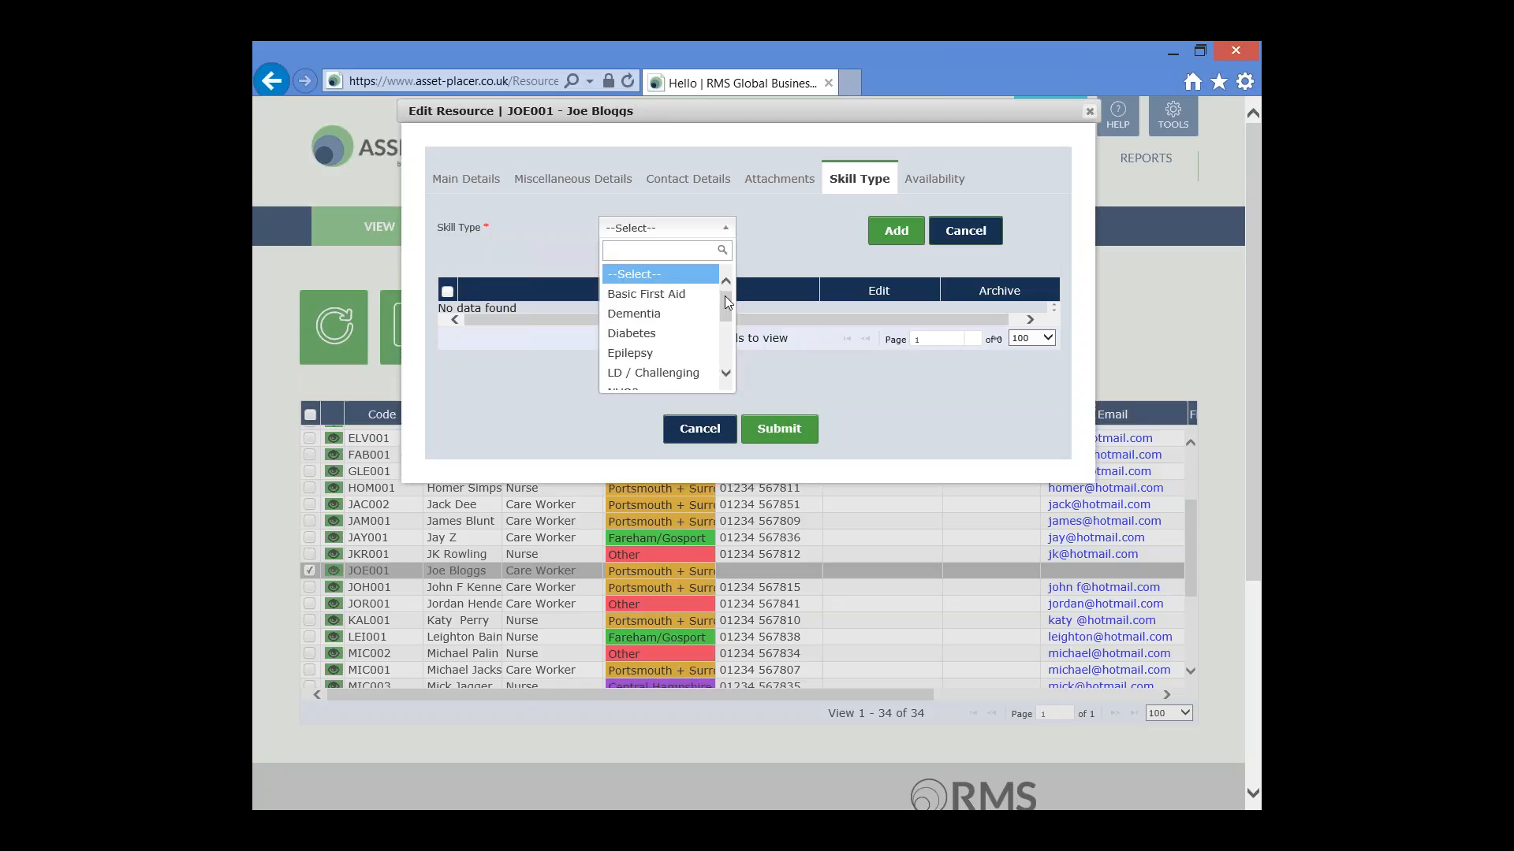
left_click(690, 321)
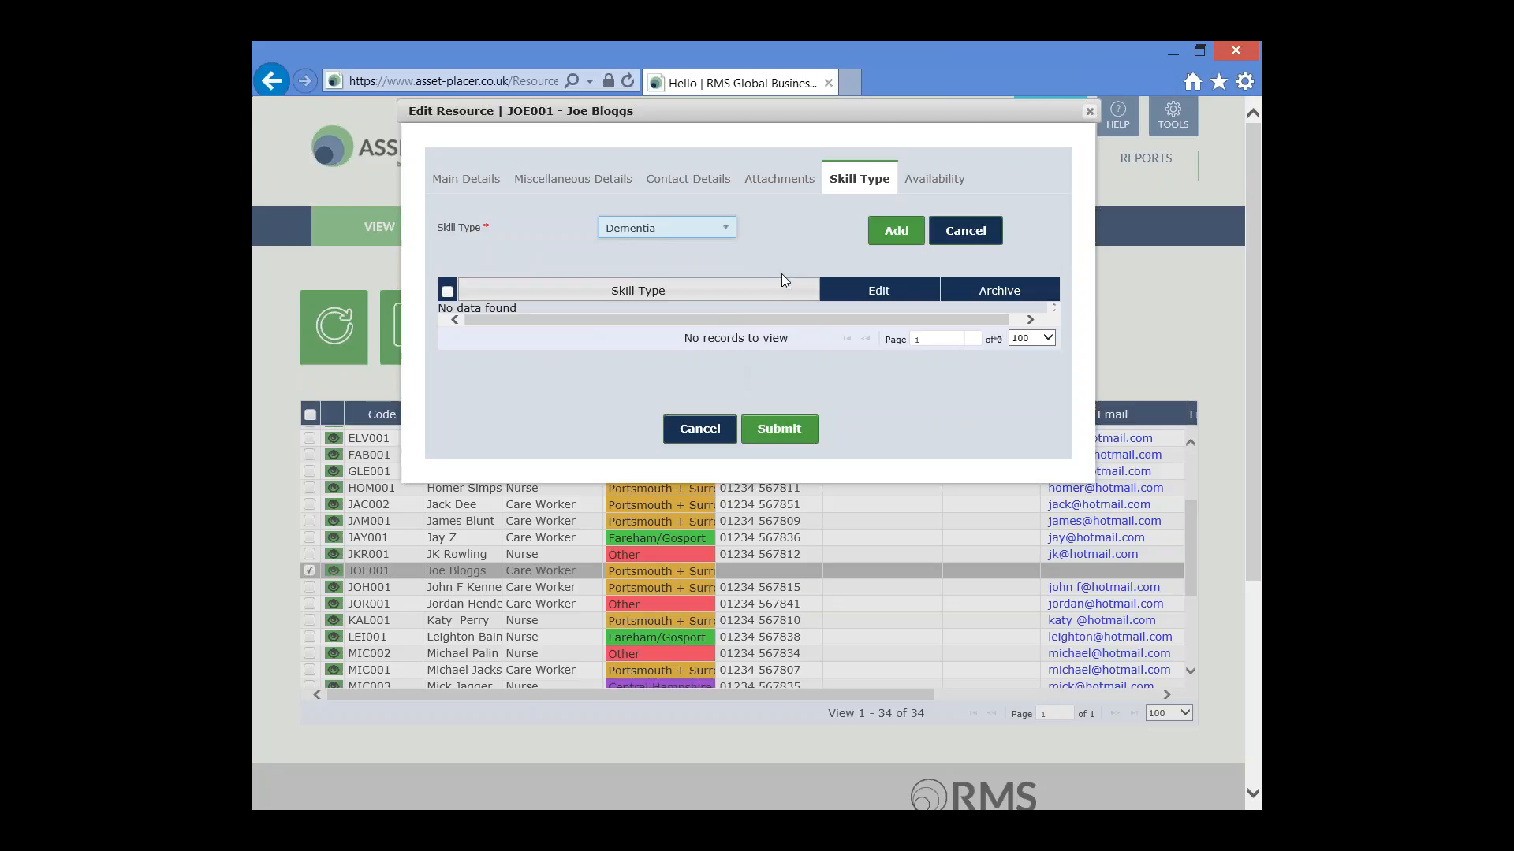
left_click(897, 231)
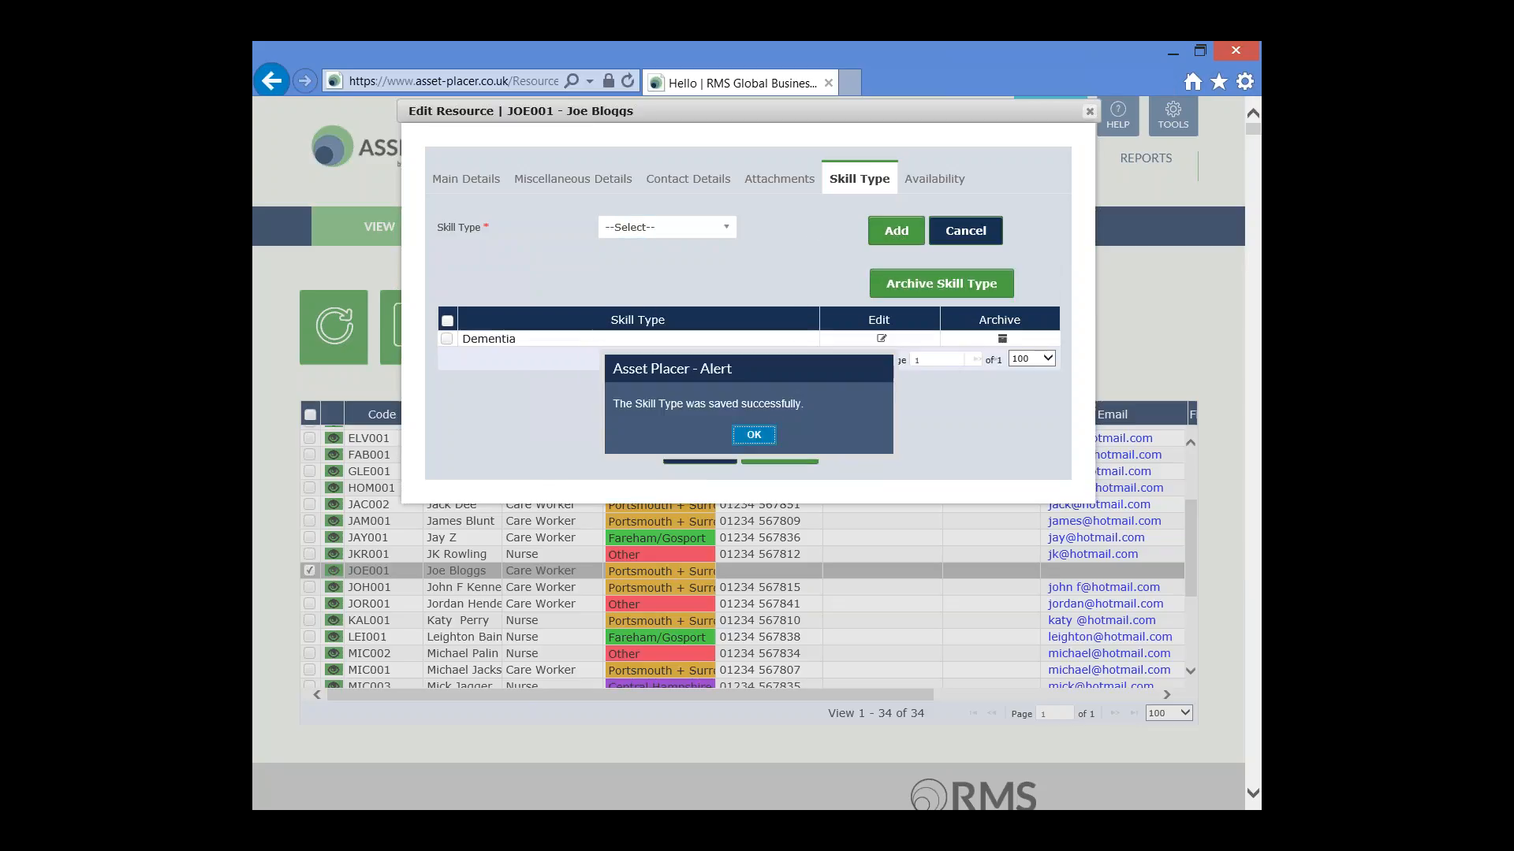
left_click(754, 436)
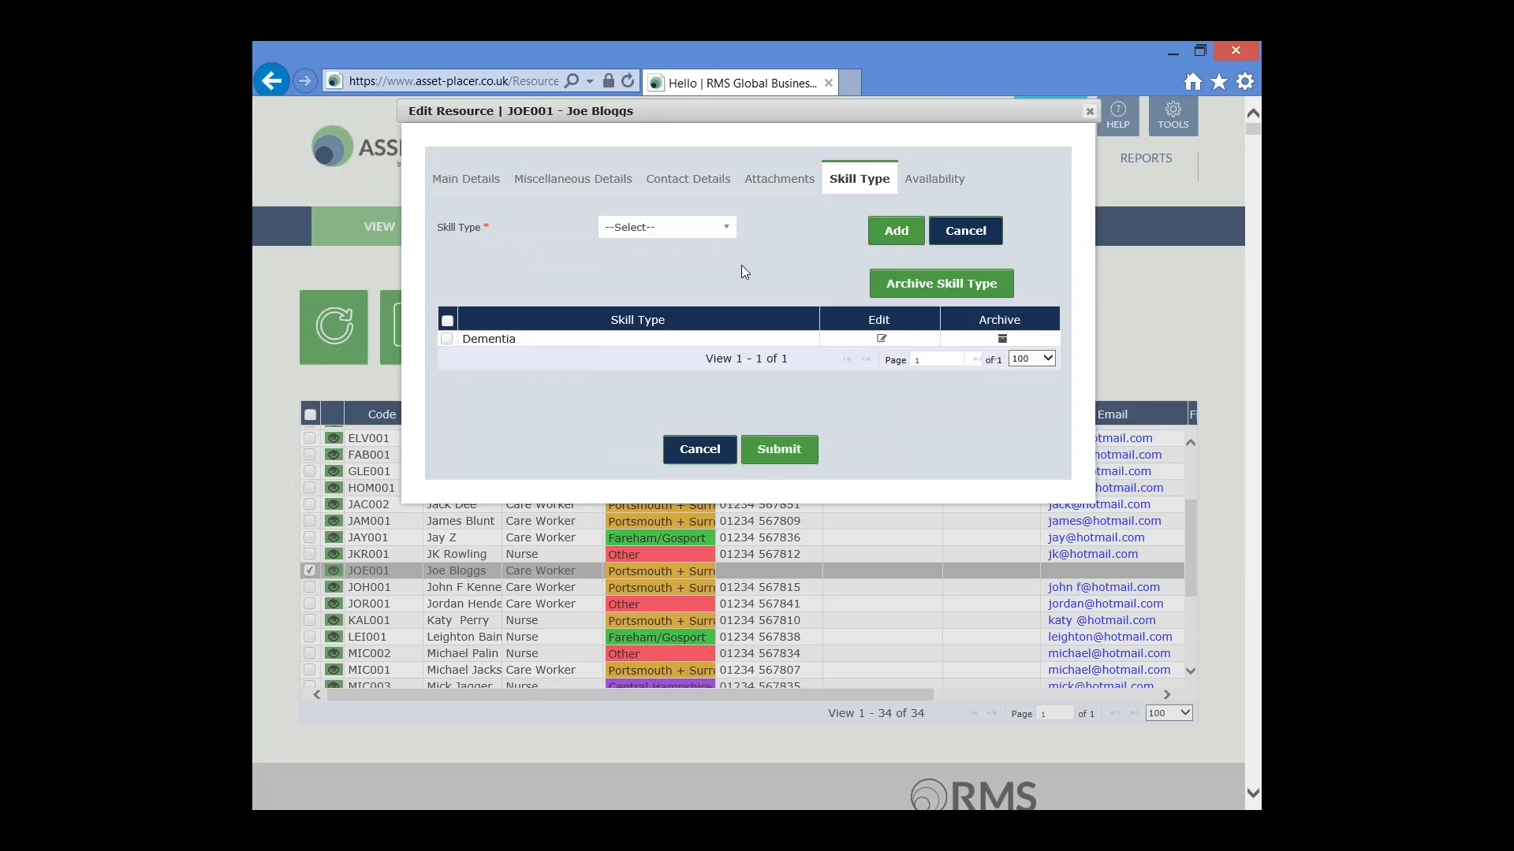
Step: Add Epilepsy as a second skill, confirm it, and bring up the Availability section
left_click(730, 228)
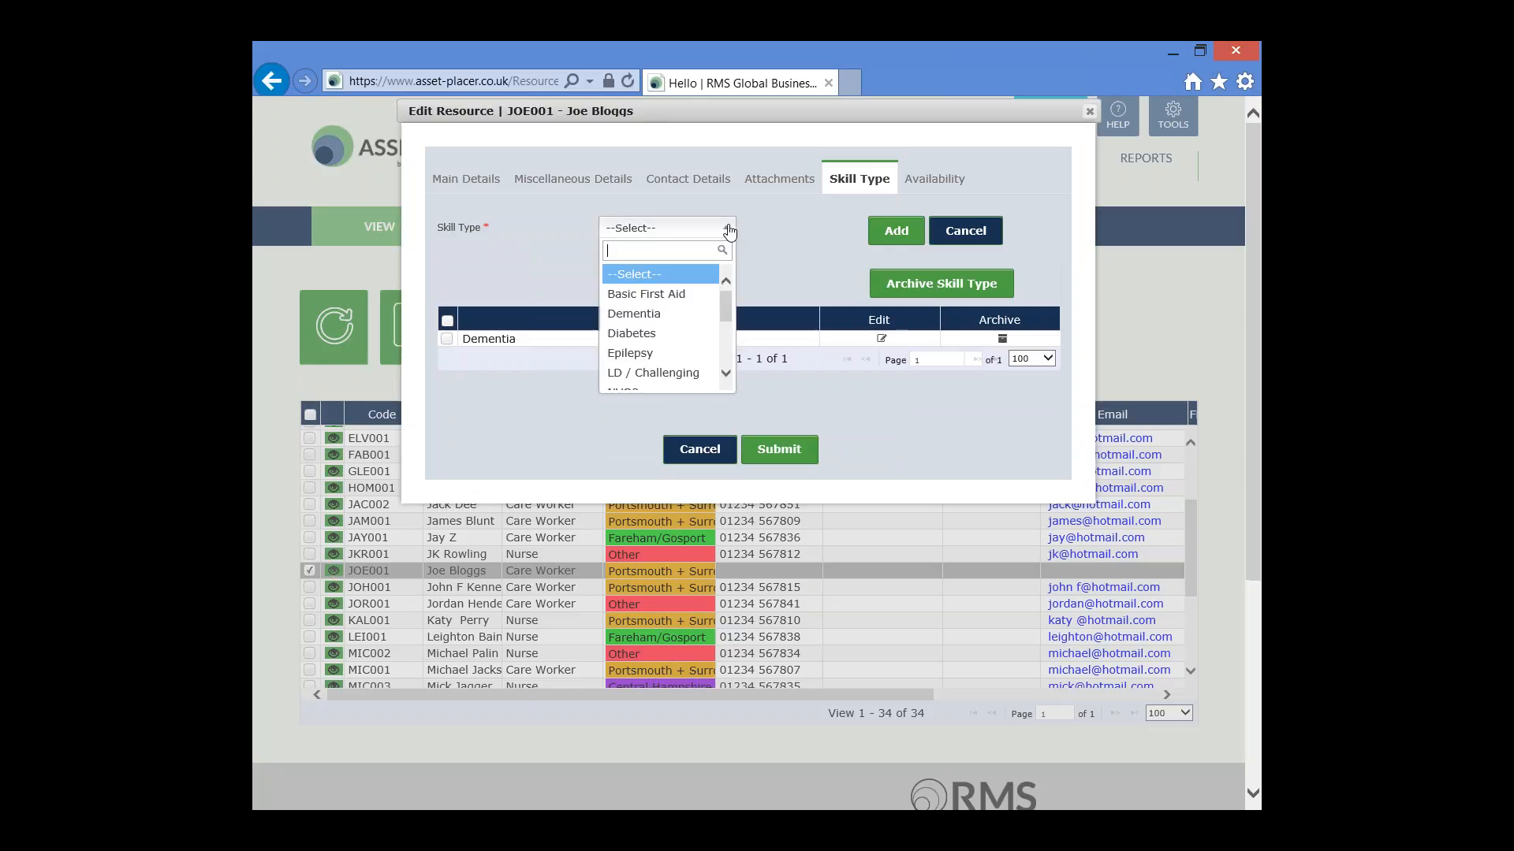
left_click(681, 355)
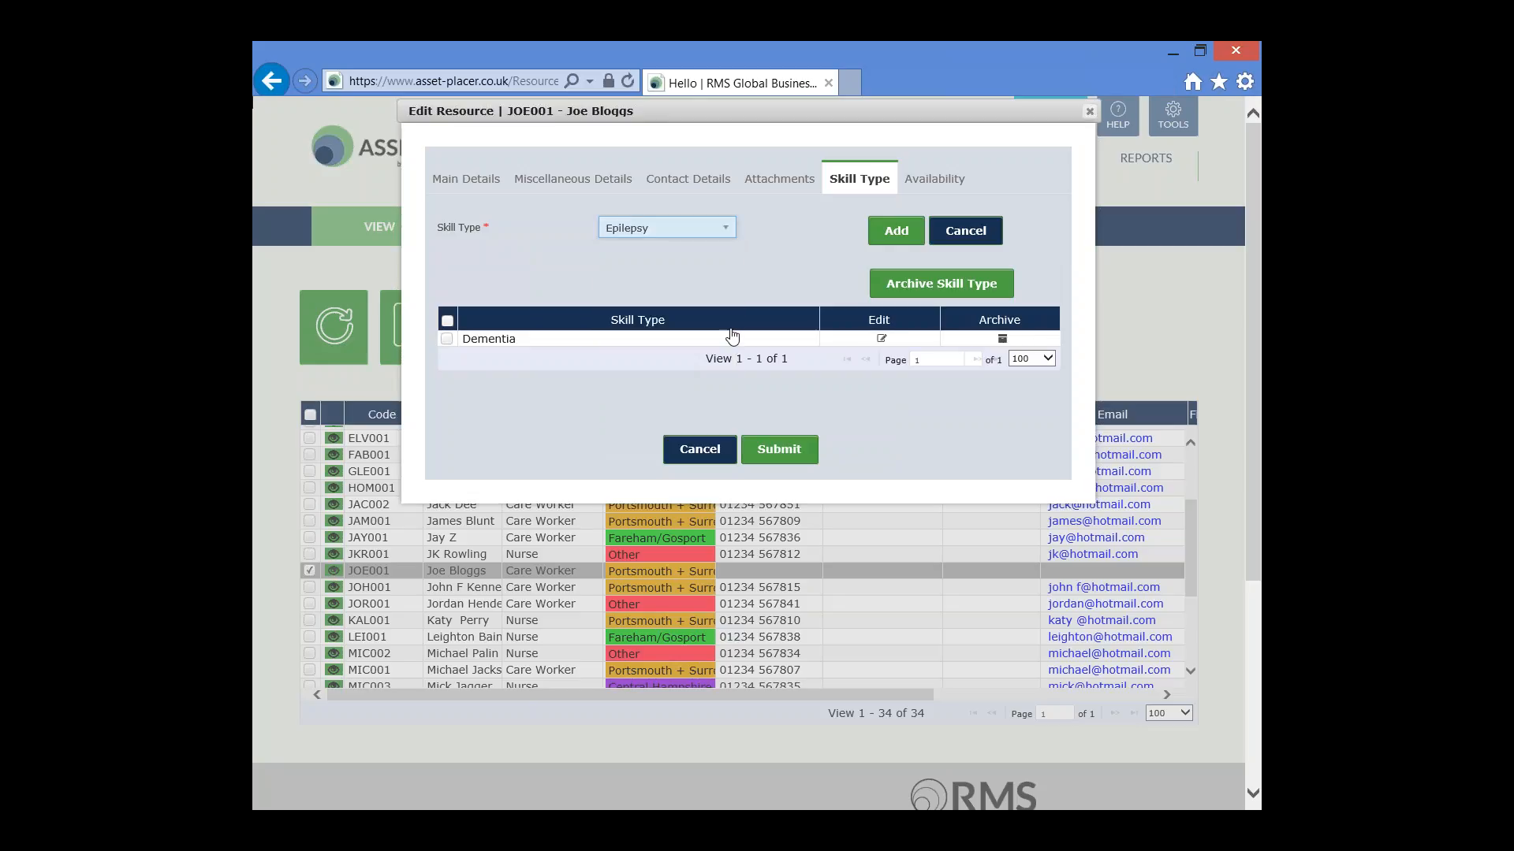
left_click(892, 231)
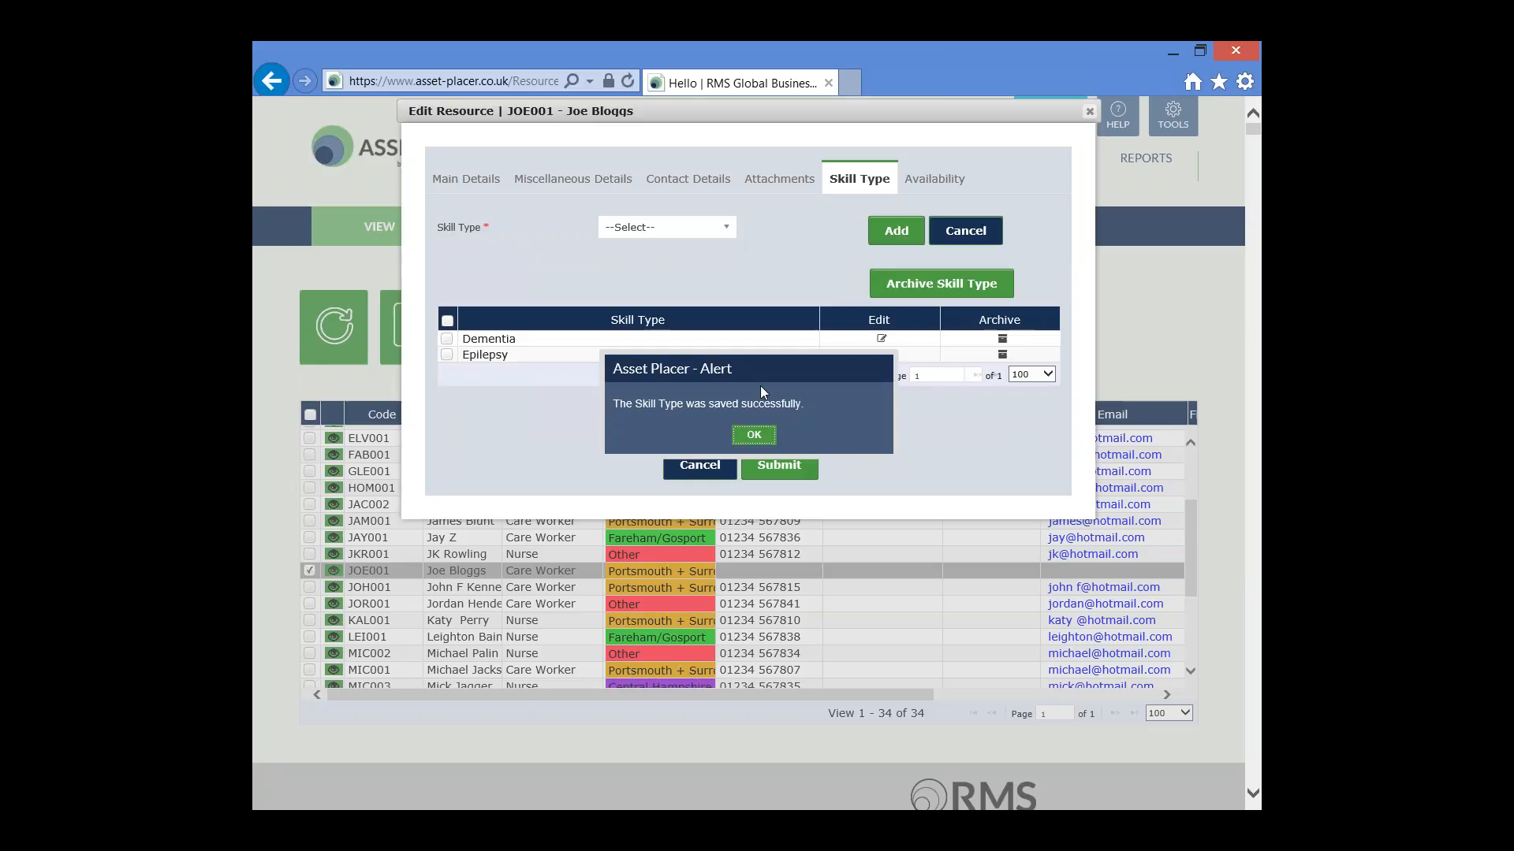
left_click(754, 434)
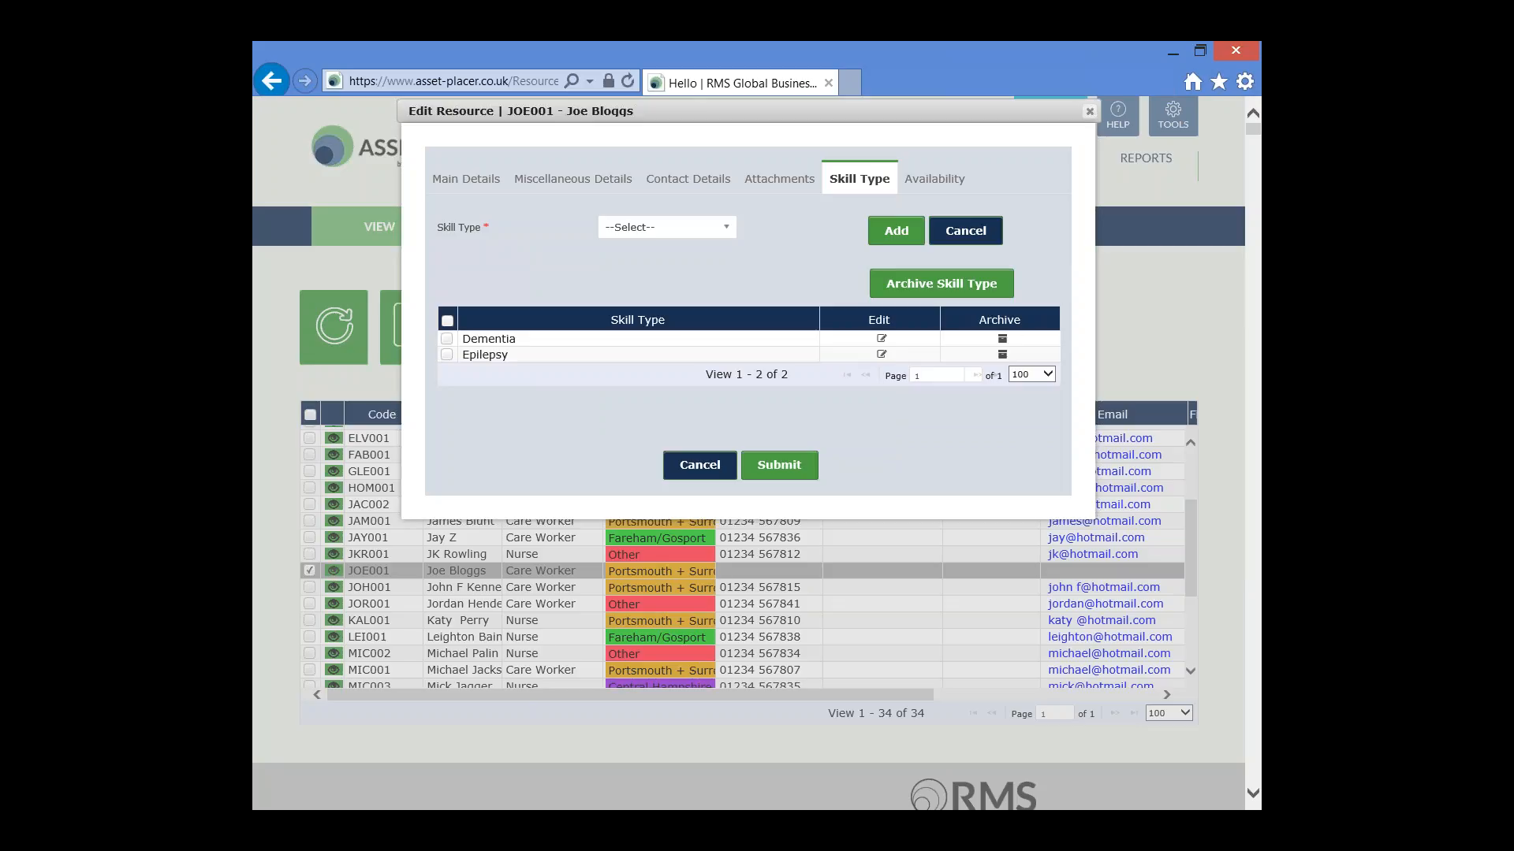
left_click(937, 180)
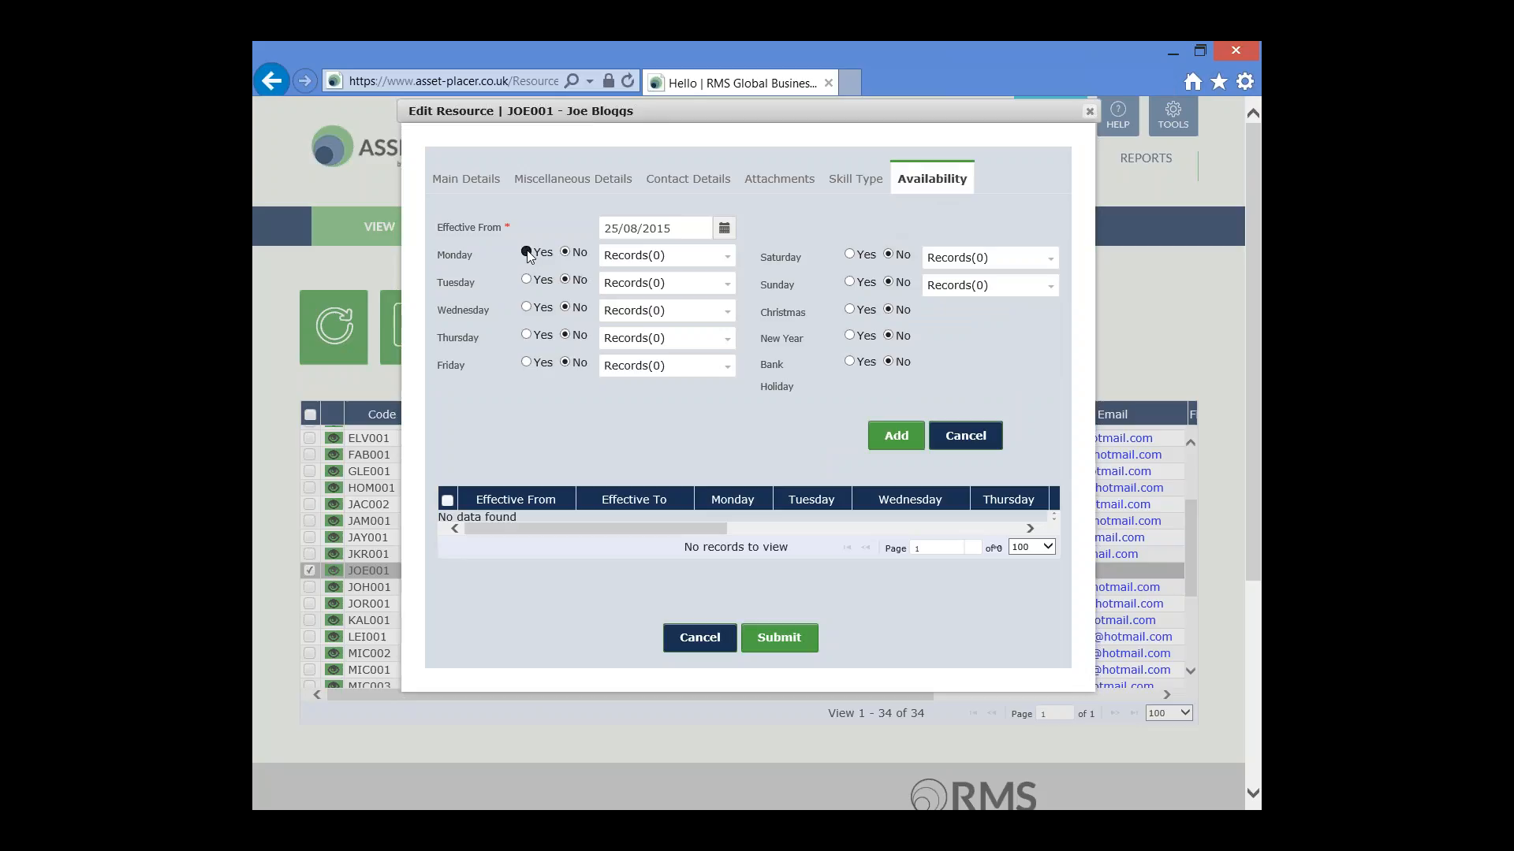
Step: Mark Monday, Tuesday, Wednesday and Thursday as available
left_click(526, 251)
left_click(526, 279)
left_click(526, 307)
left_click(525, 335)
Step: Set Monday to Available morning, Tuesday to Available afternoon and Wednesday to Available night
left_click(727, 256)
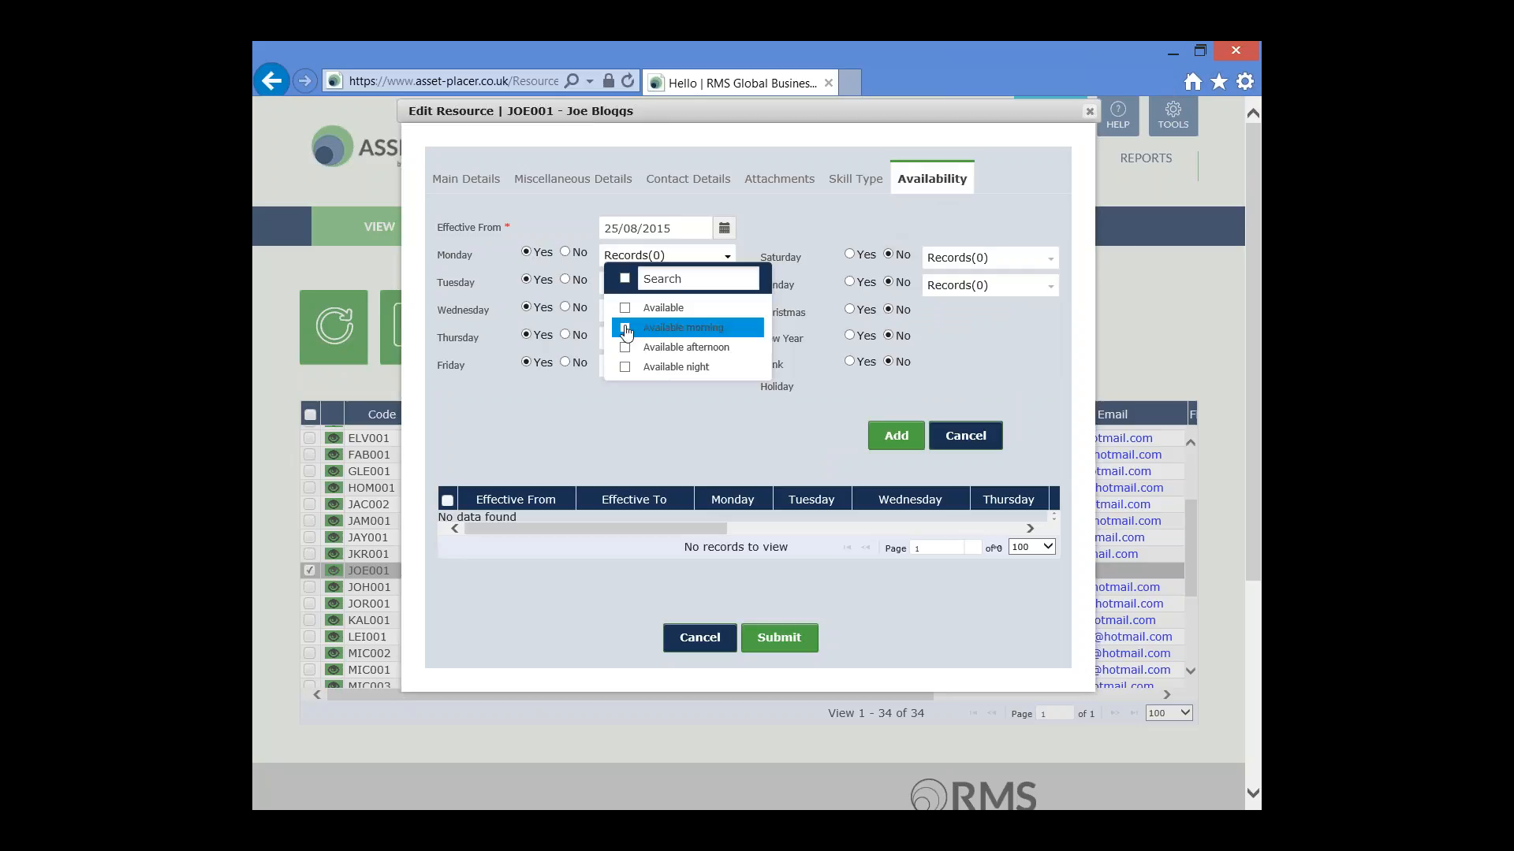
left_click(625, 329)
left_click(673, 423)
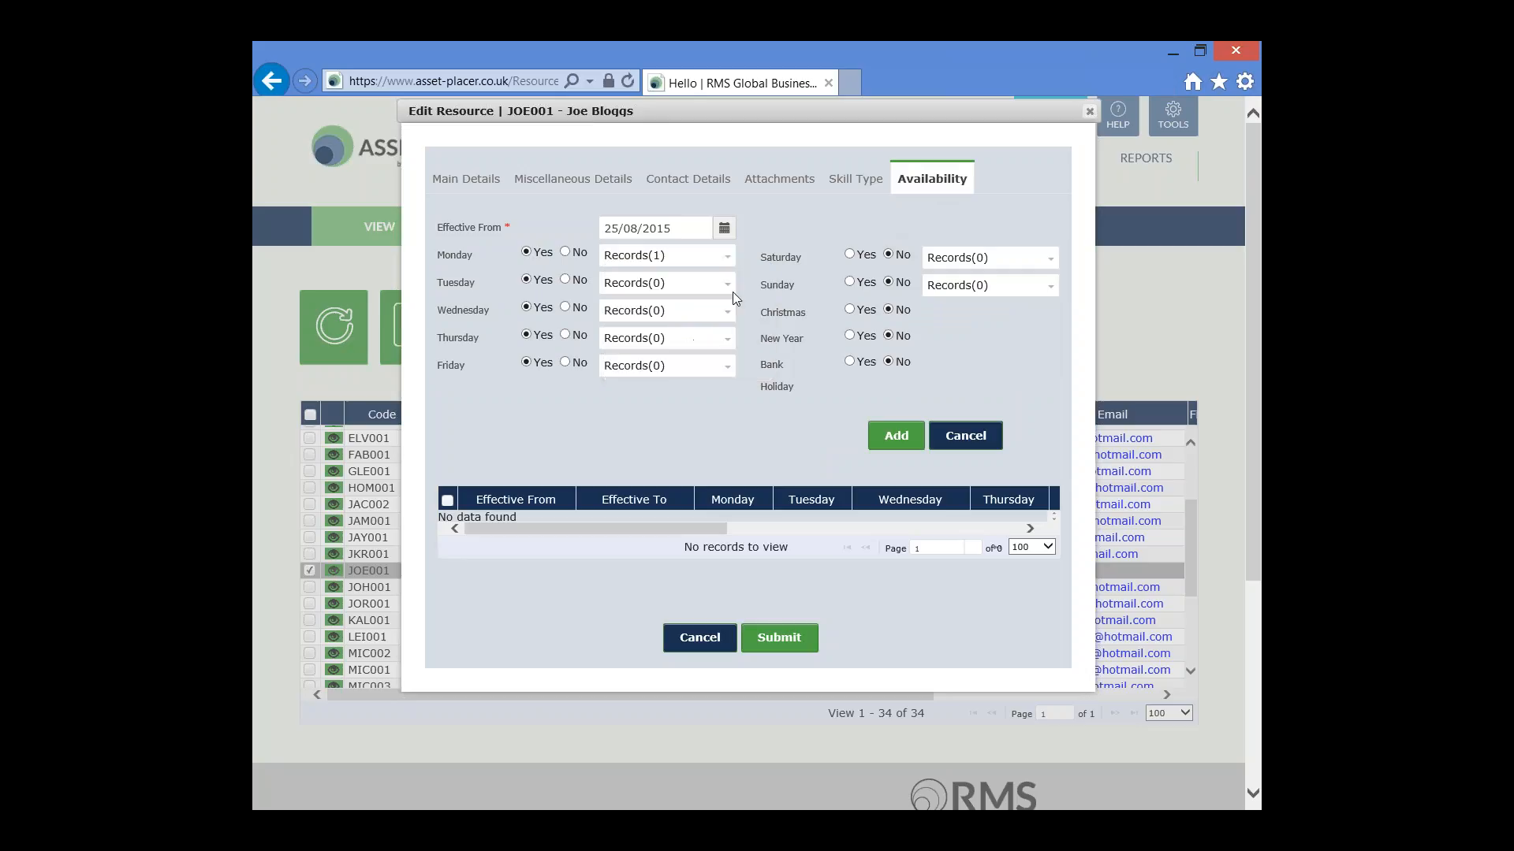
left_click(726, 284)
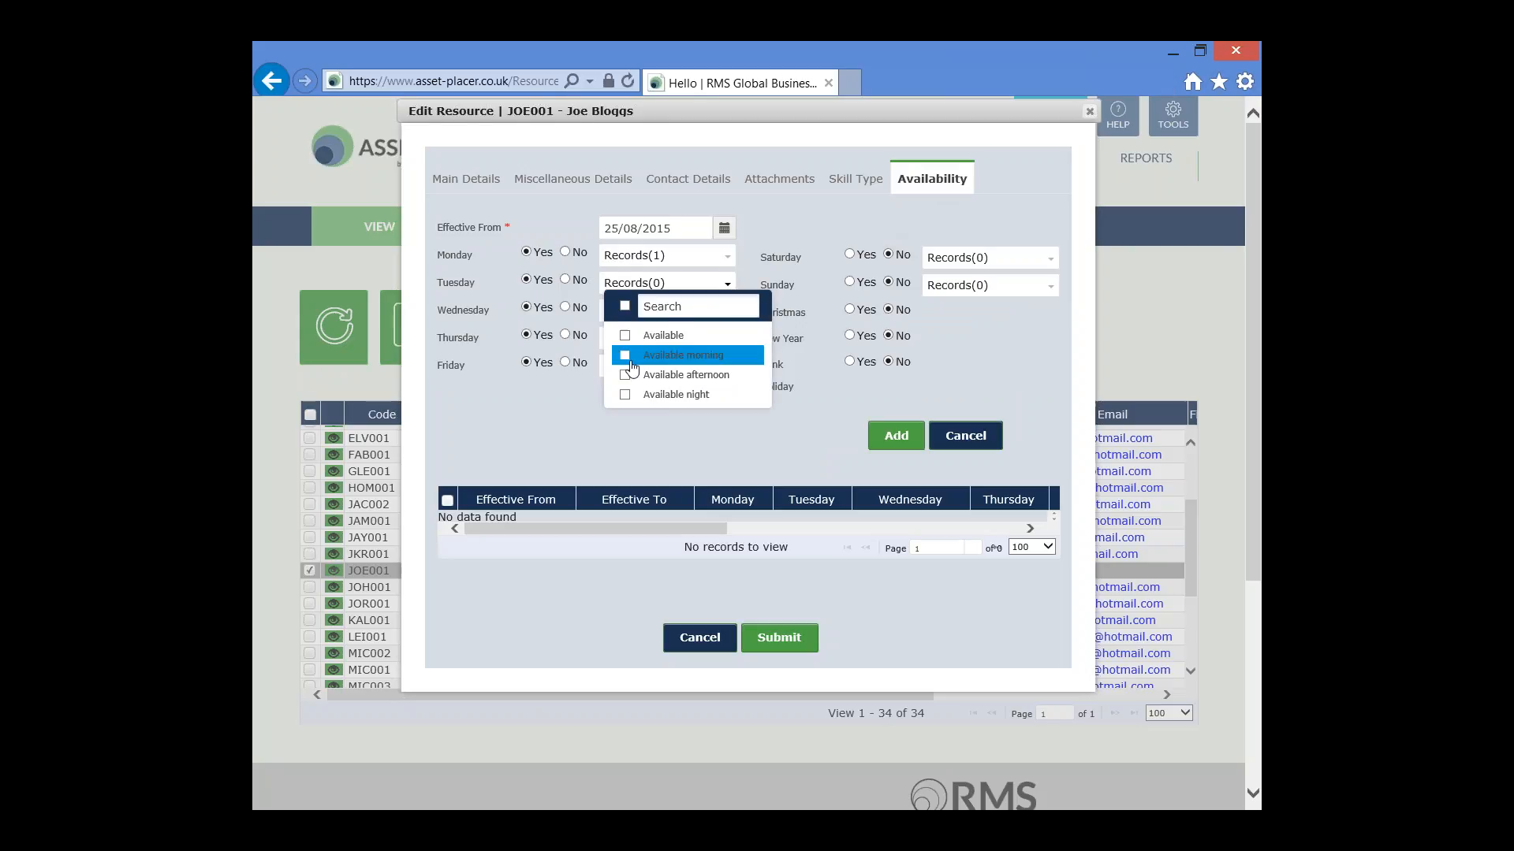
left_click(624, 377)
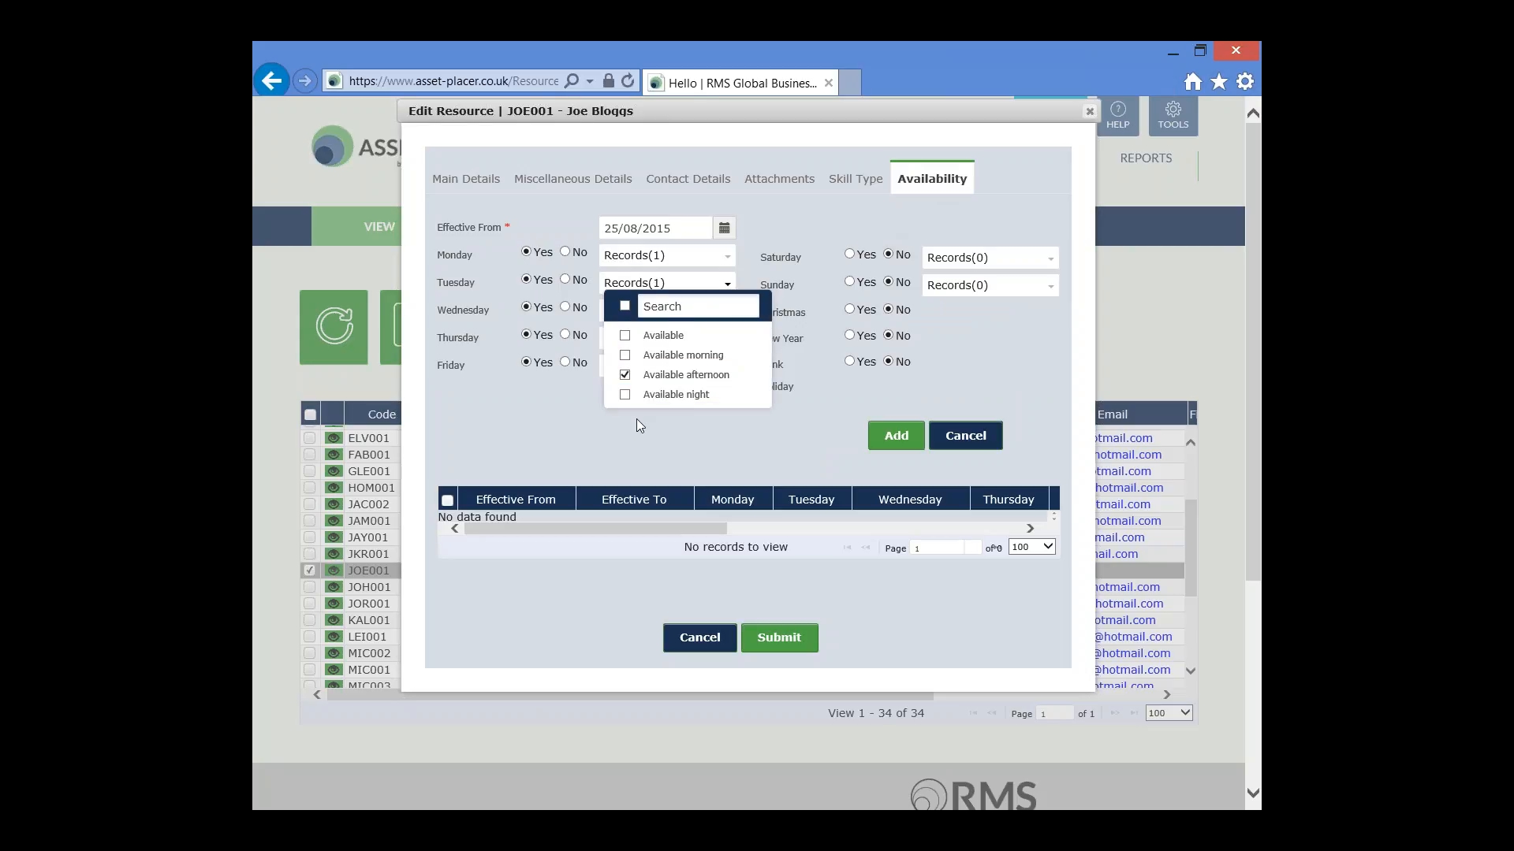
left_click(639, 424)
left_click(727, 311)
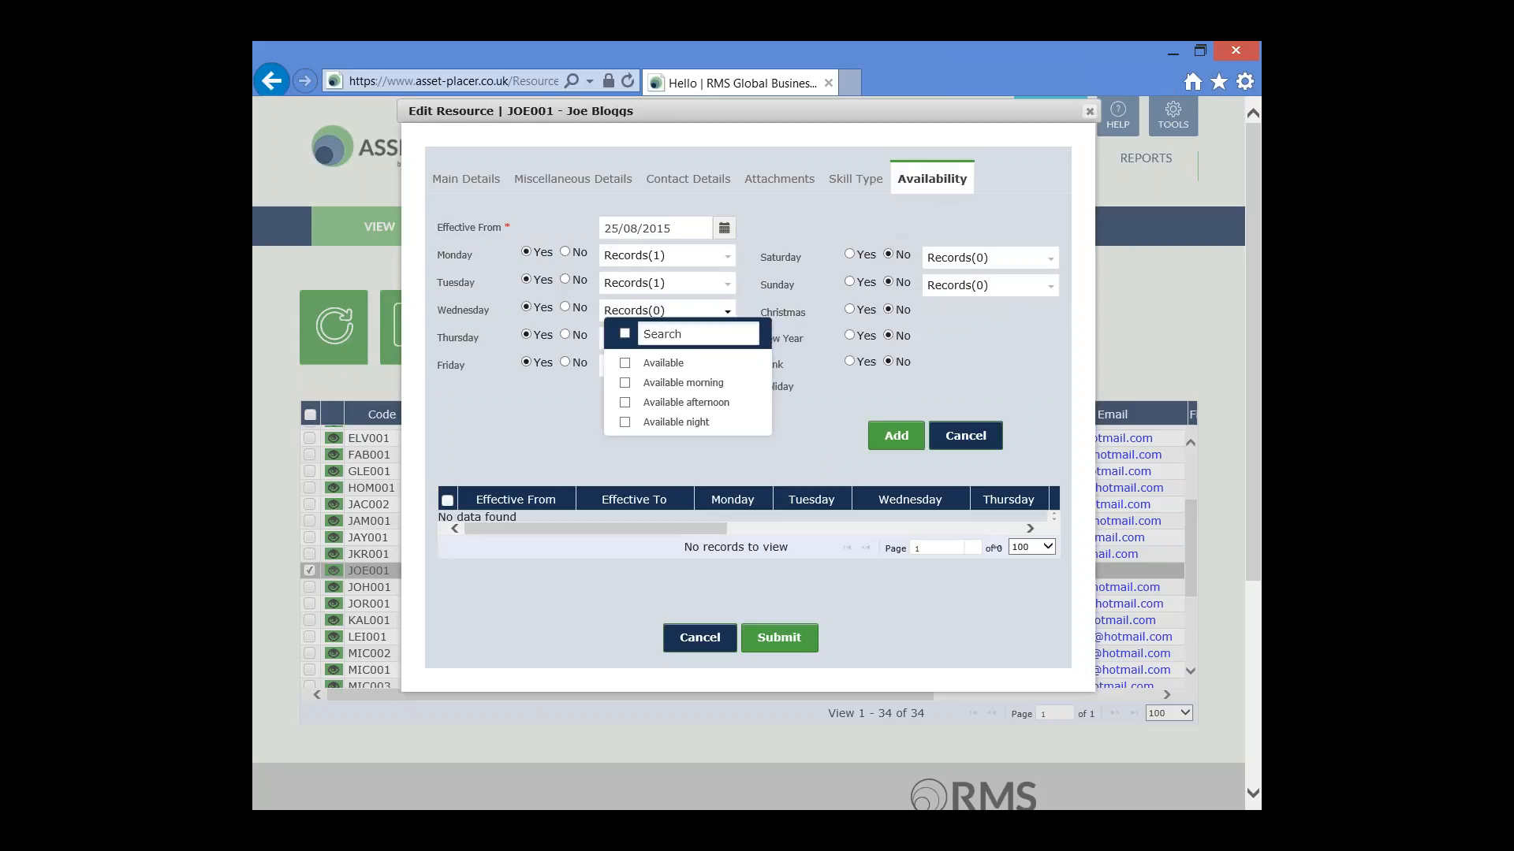
left_click(625, 424)
left_click(589, 449)
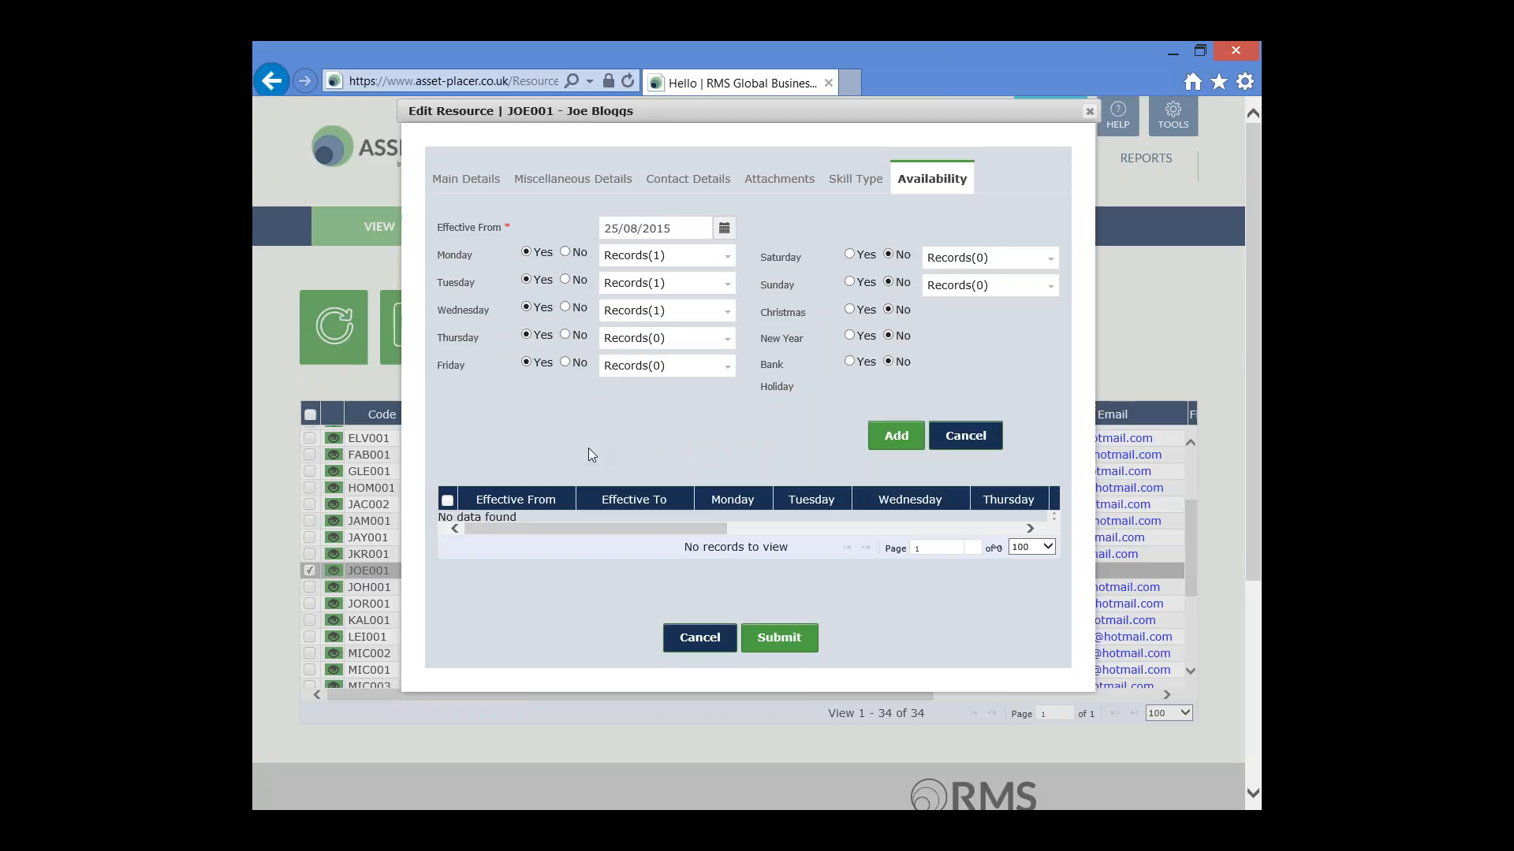
Step: Add the availability entry effective 25/08/2015 and dismiss the saved confirmation
left_click(899, 436)
left_click(752, 436)
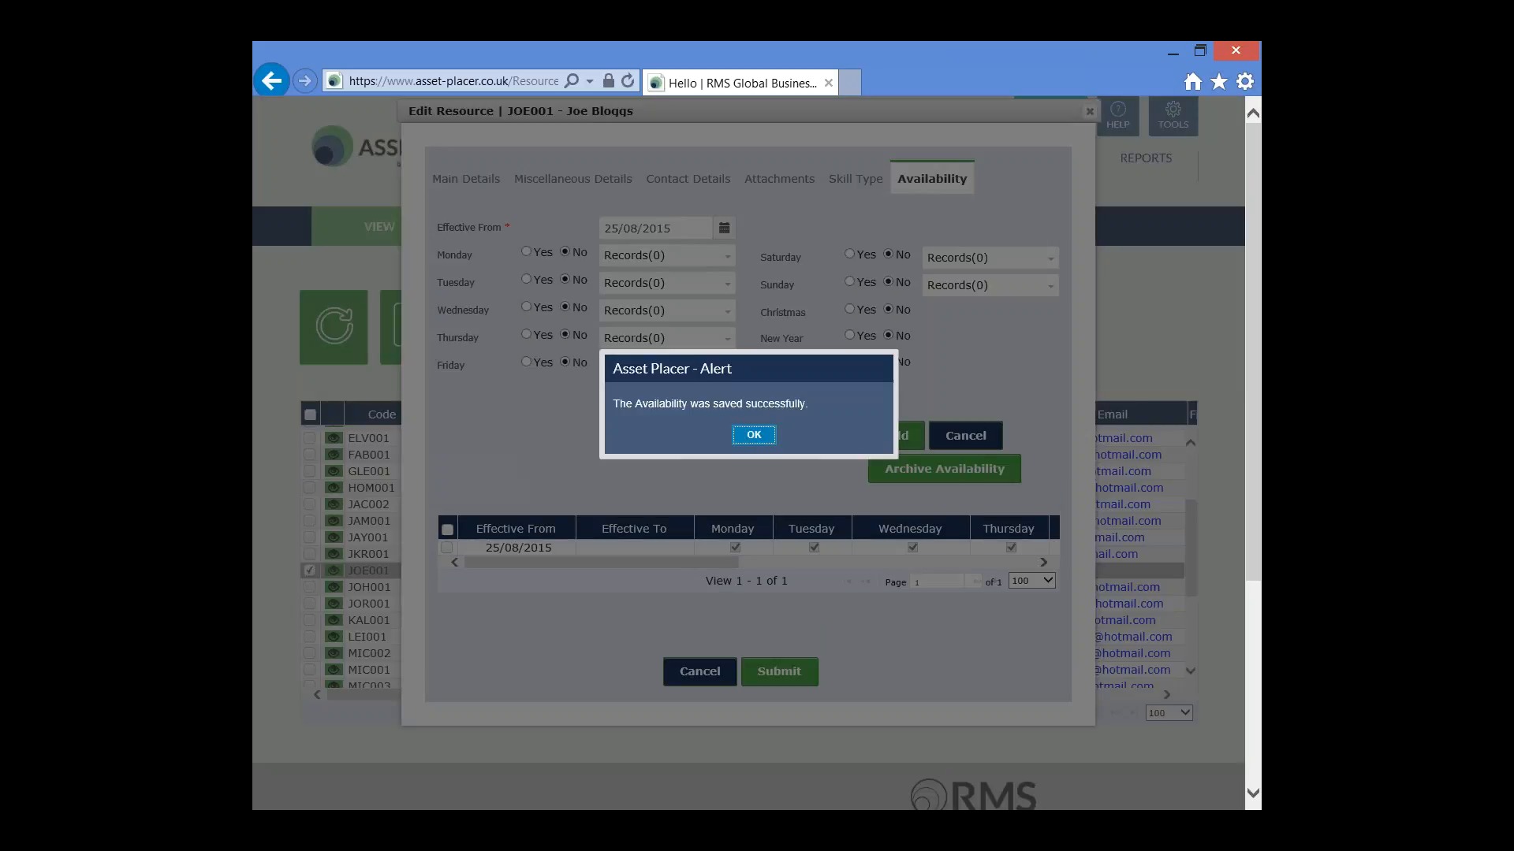
left_click(753, 436)
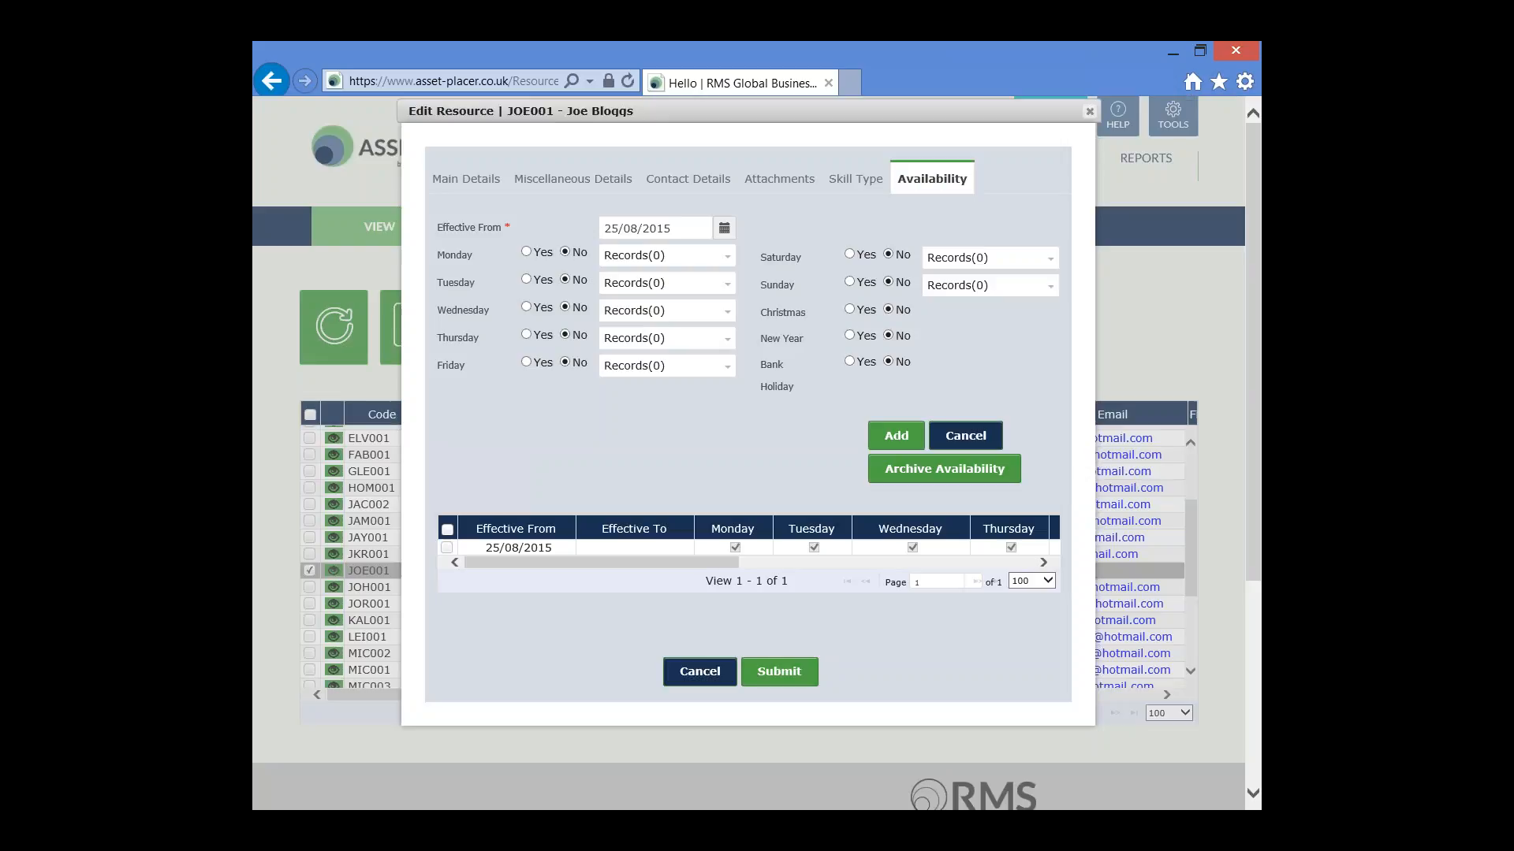
Step: Submit the edited care-worker record and confirm the 'saved successfully' alert to return to the 34-record list
left_click_drag(647, 561, 614, 574)
left_click(787, 673)
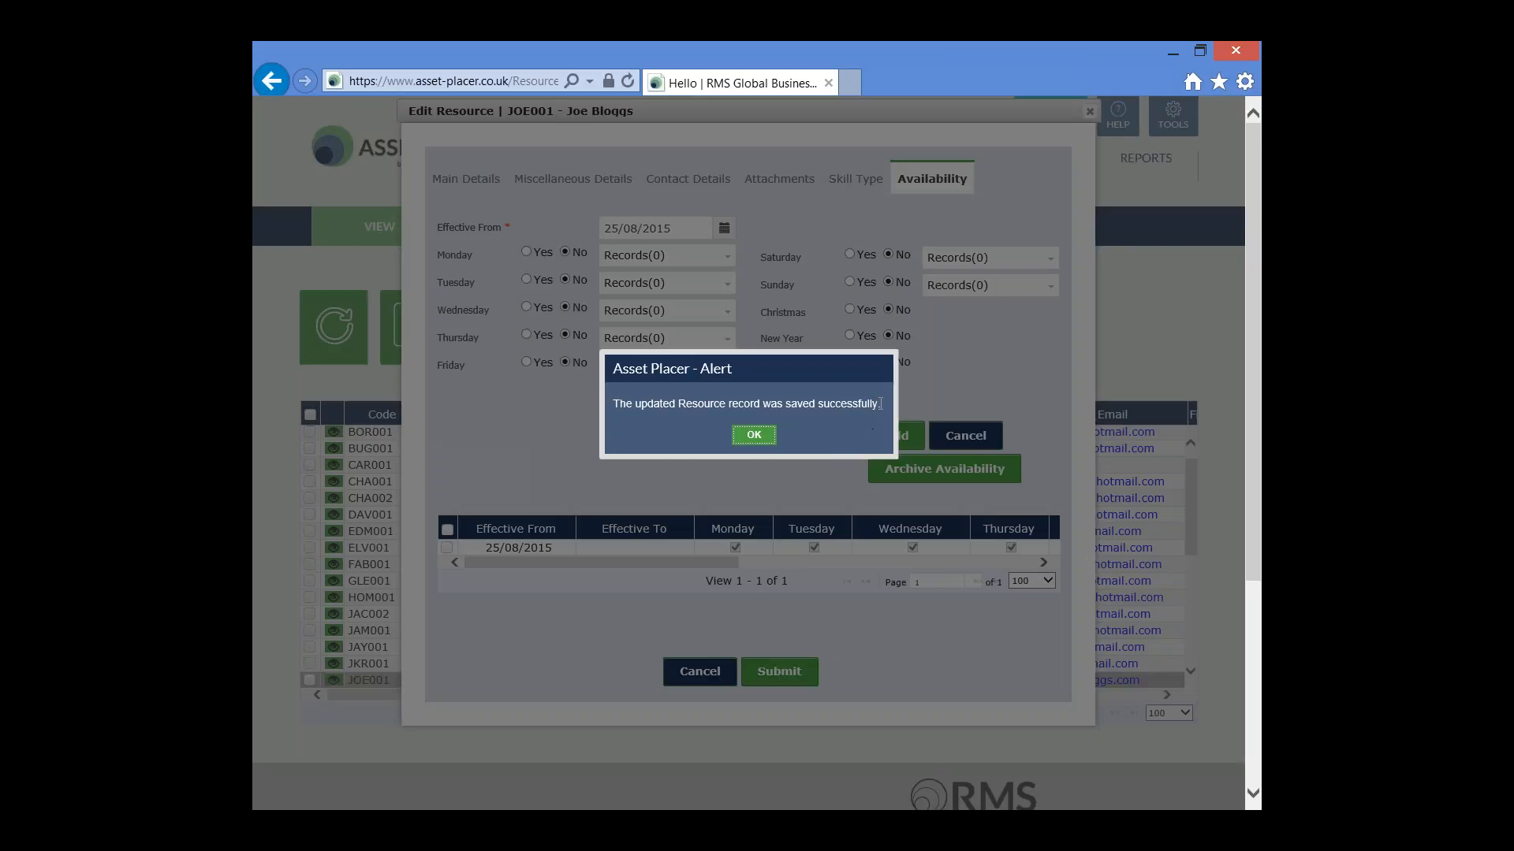
left_click_drag(880, 403, 614, 406)
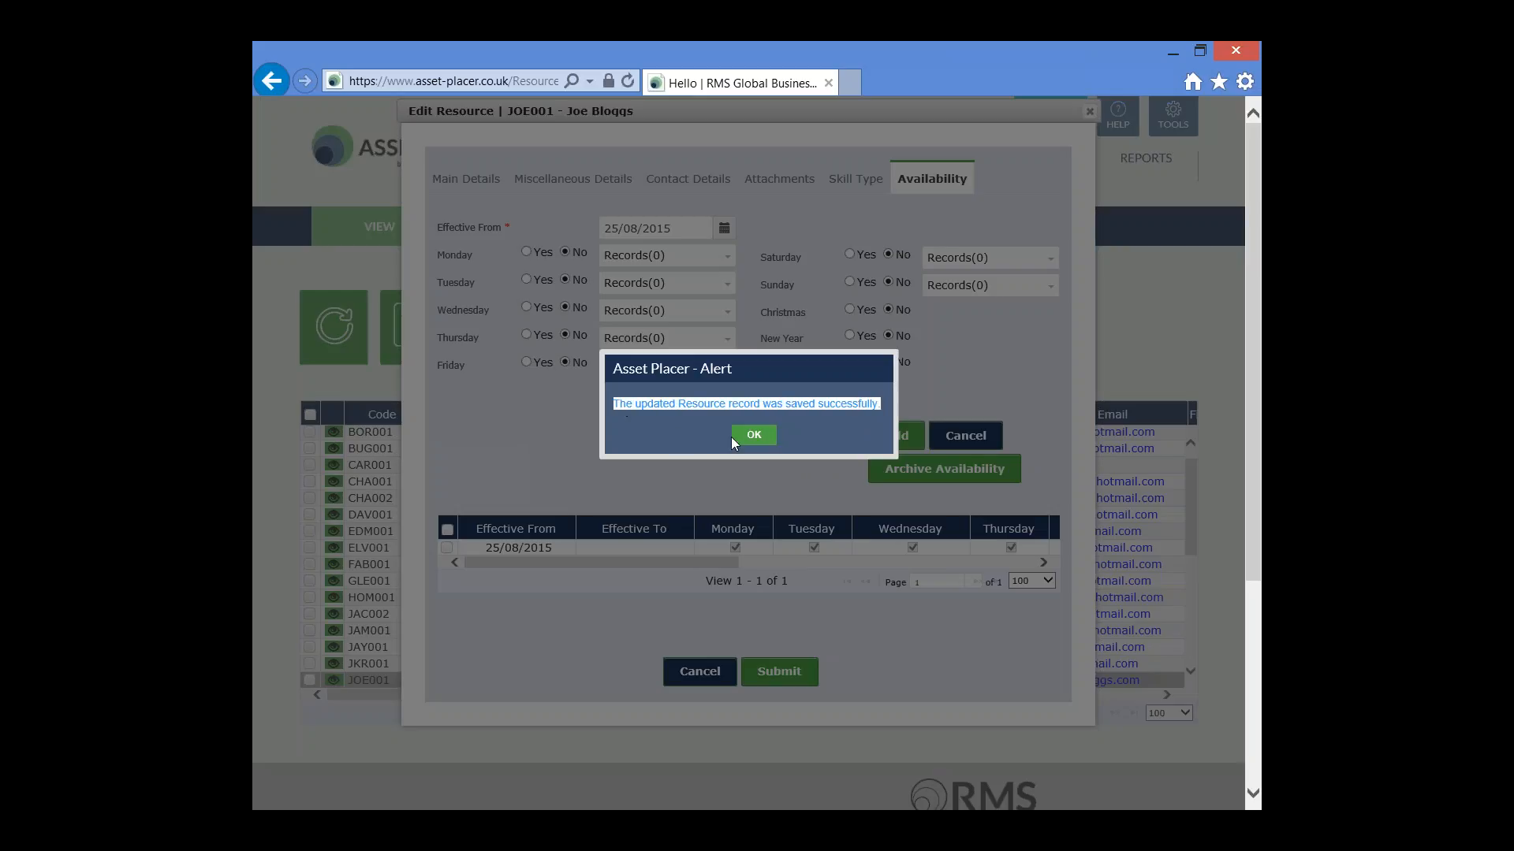
left_click(756, 437)
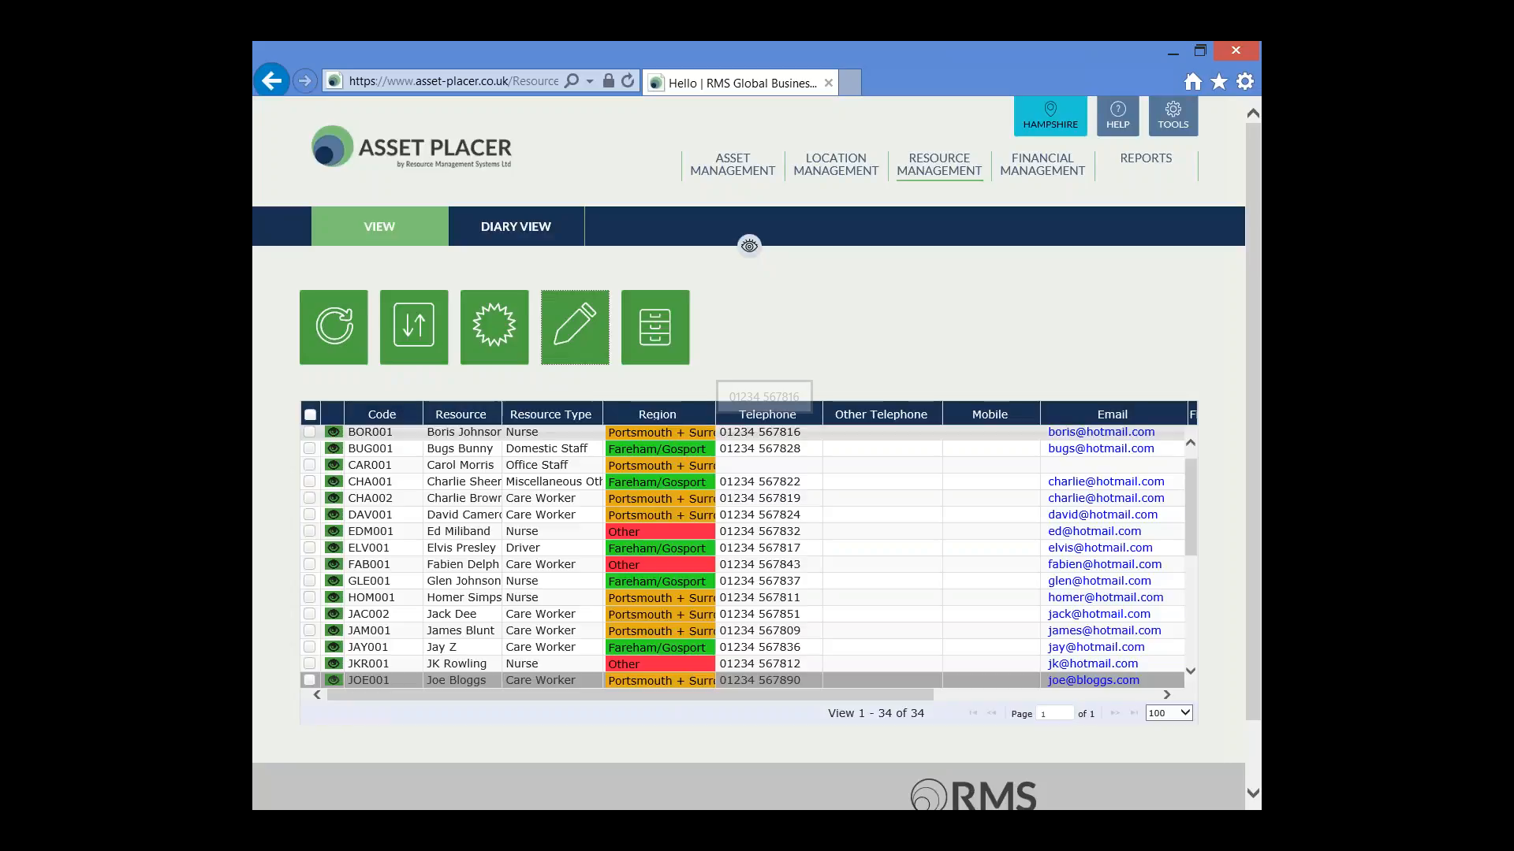